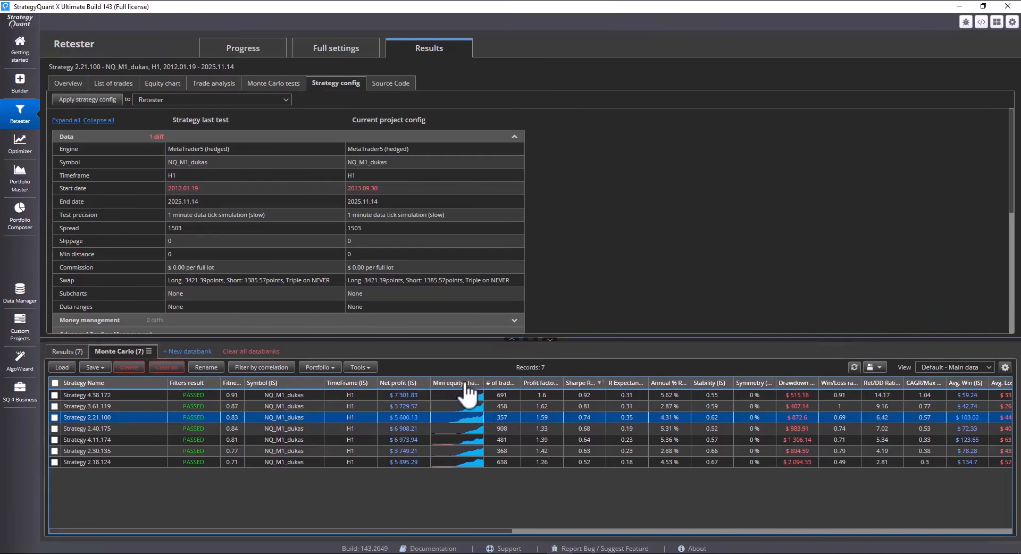
- Examine the Monte Carlo retest results and equity chart of Strategy 4.38.172
{"action": "left_click", "coordinate": [576, 397]}
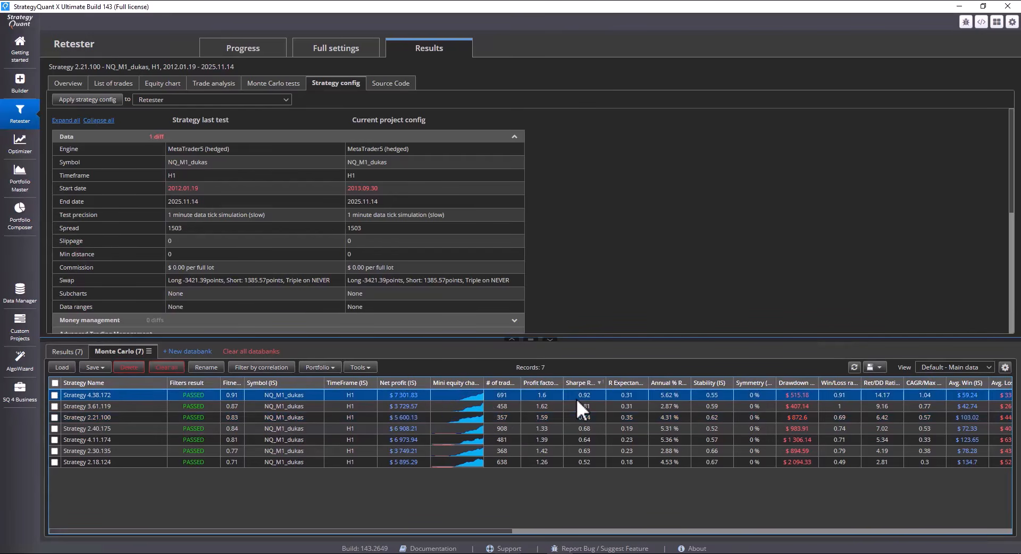
{"action": "left_click", "coordinate": [270, 87]}
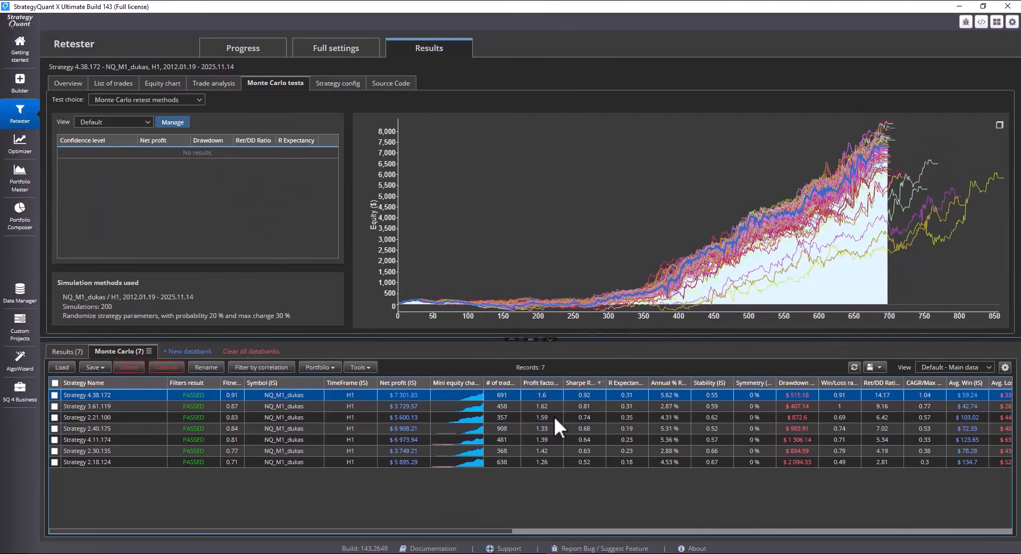
{"action": "left_click", "coordinate": [162, 83]}
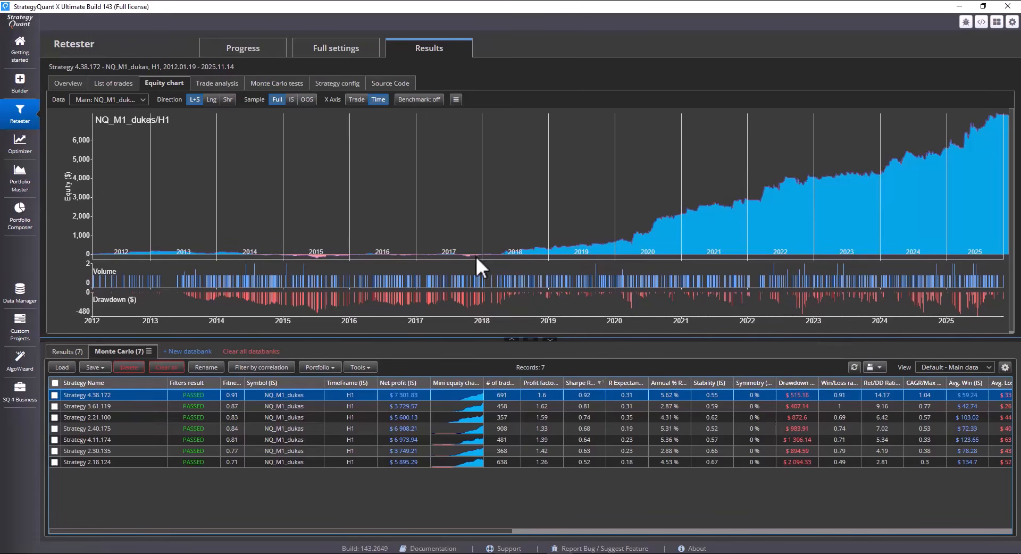
{"action": "mouse_move", "coordinate": [471, 257]}
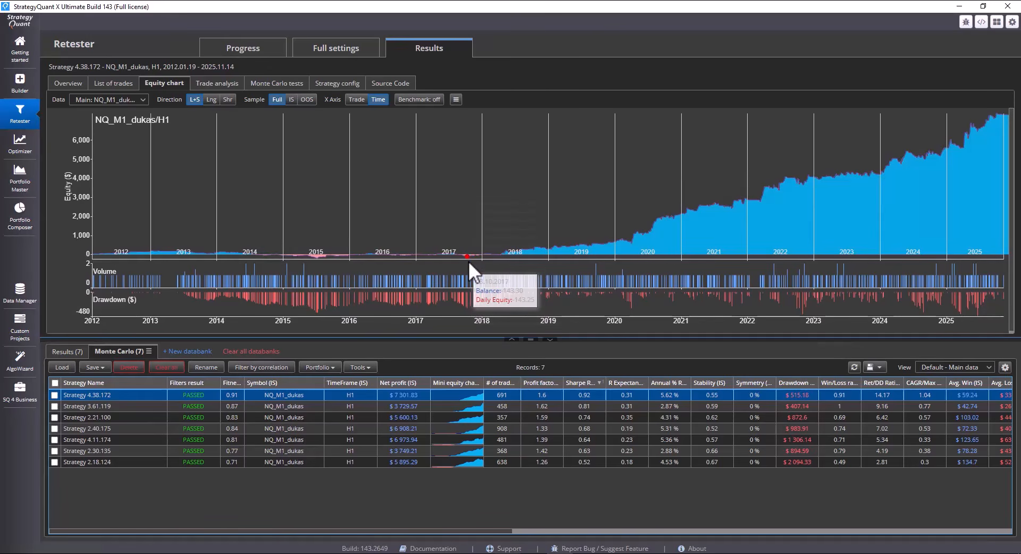
- Compare the equity charts of the other six strategies in the Monte Carlo databank, from Strategy 3.61.119 through Strategy 2.18.124
{"action": "left_click", "coordinate": [539, 406]}
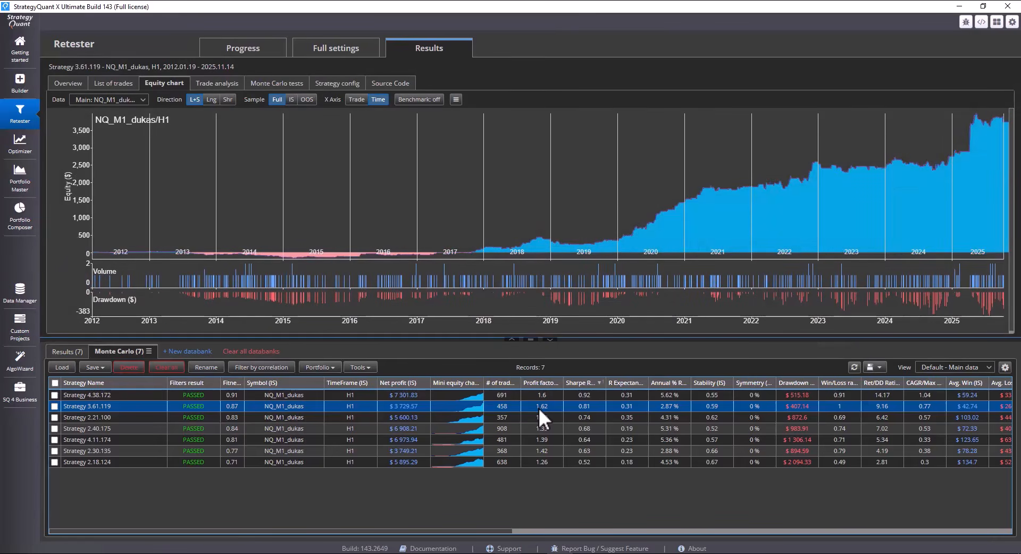
{"action": "left_click", "coordinate": [539, 416]}
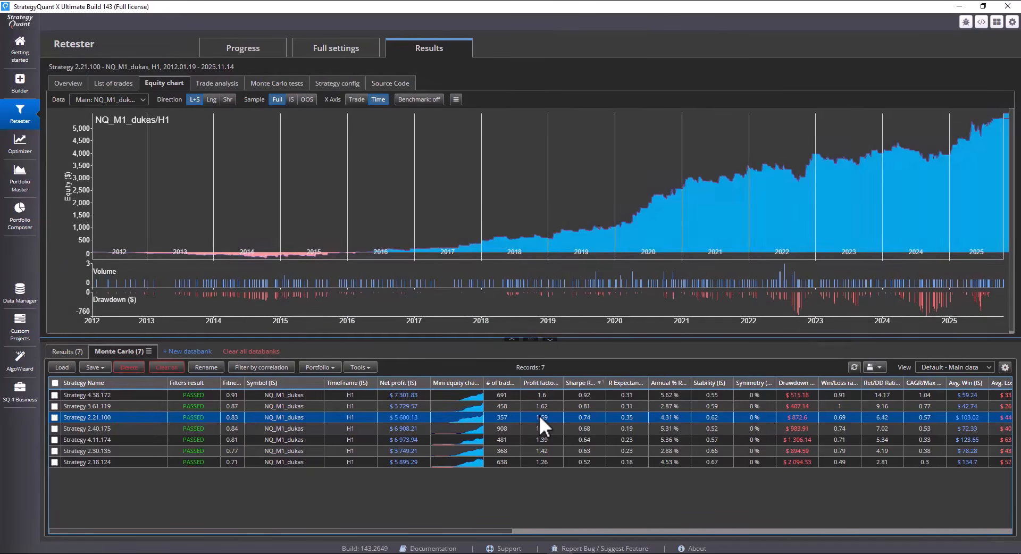
{"action": "key", "text": "Down"}
{"action": "key", "text": "Down"}
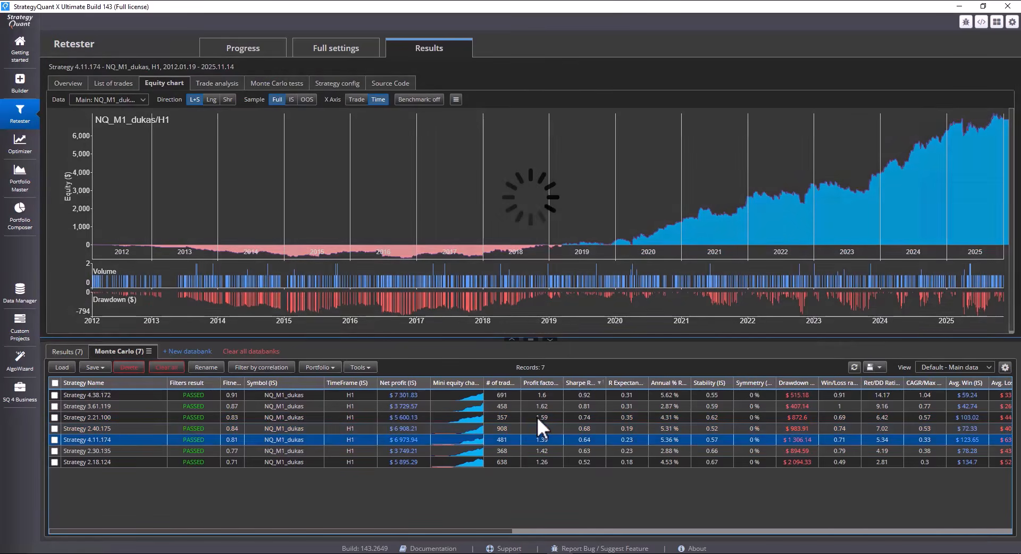
{"action": "key", "text": "Down"}
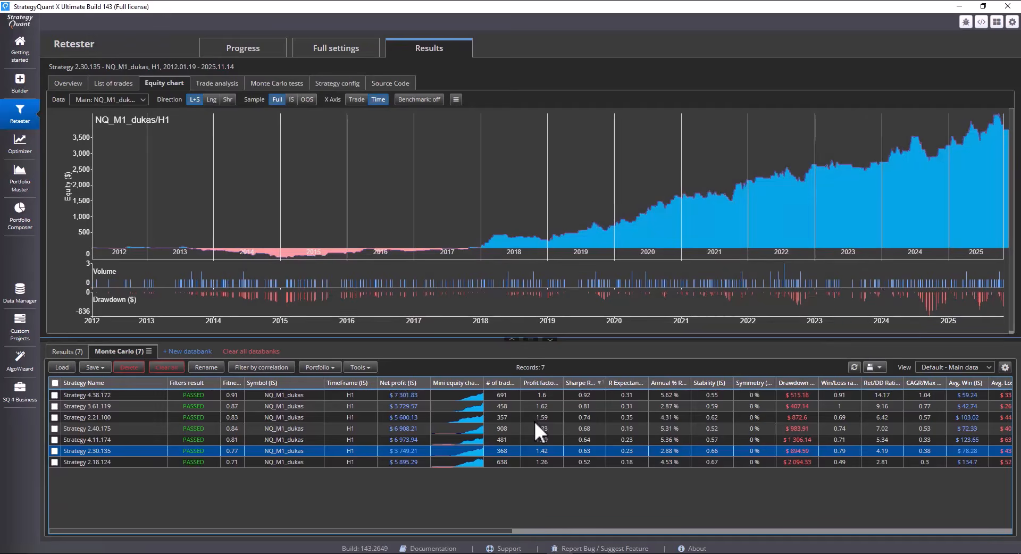
{"action": "key", "text": "Down"}
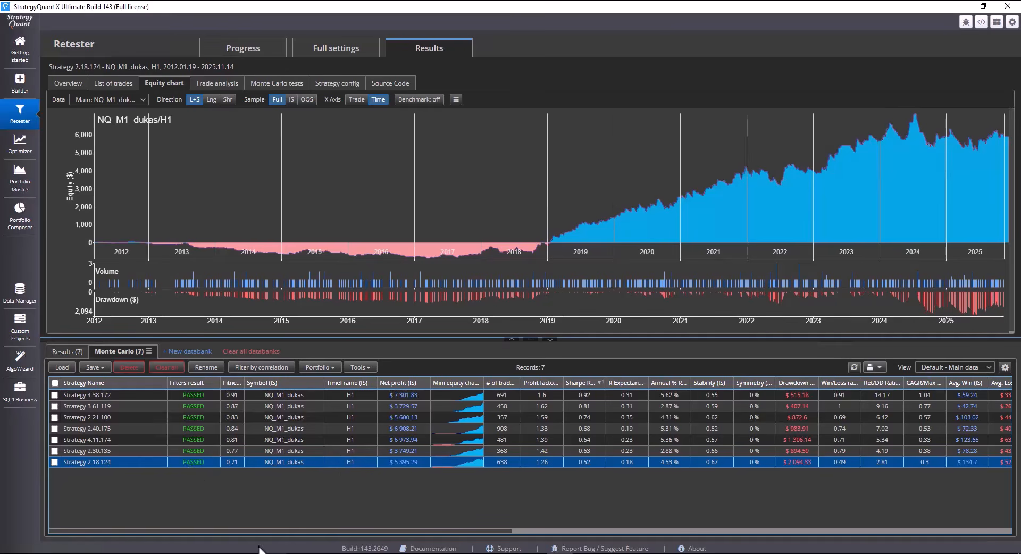
- Merge all seven Monte Carlo strategies into a simulated portfolio named Portfolio, using the initial capital of the first strategy
{"action": "left_click", "coordinate": [55, 383]}
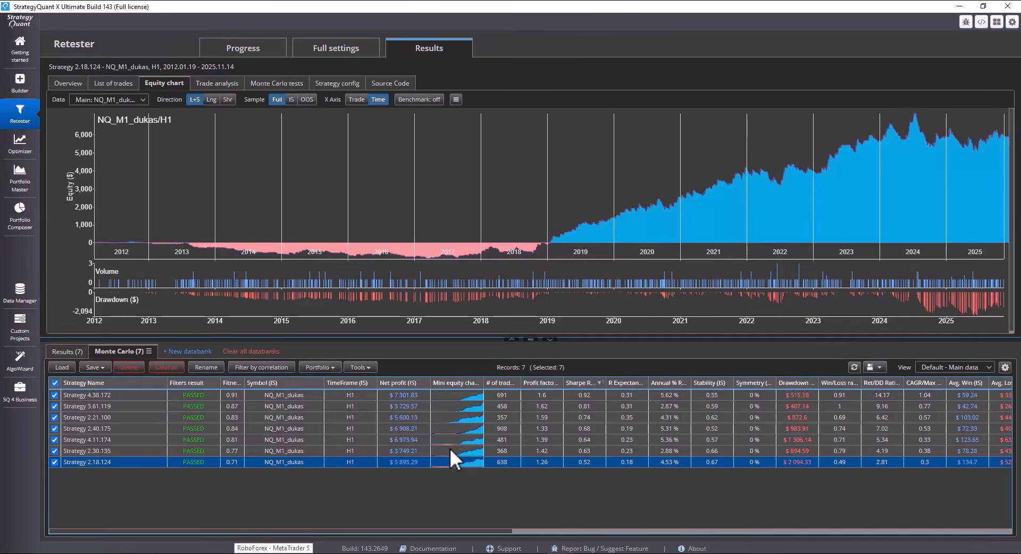
{"action": "left_click", "coordinate": [330, 368]}
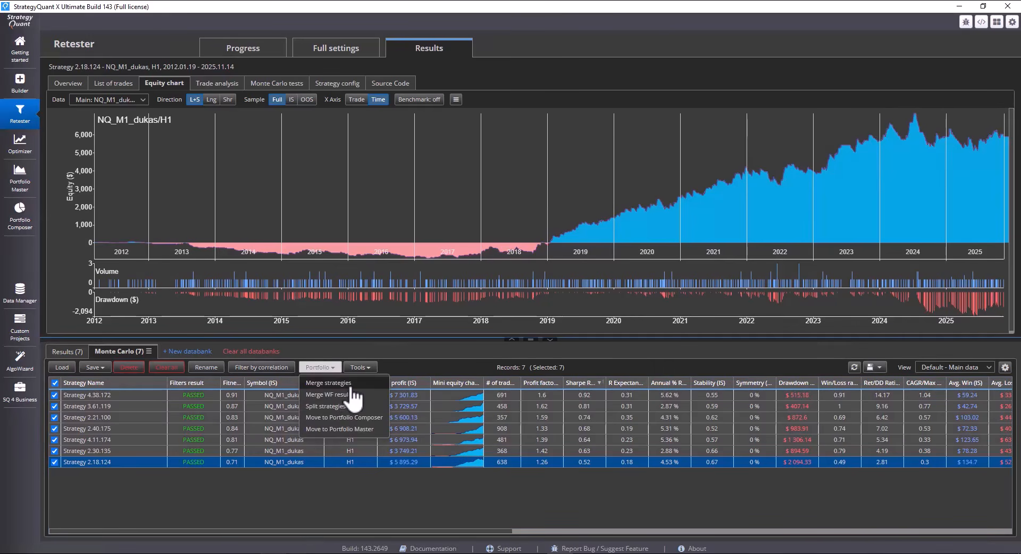
{"action": "left_click", "coordinate": [362, 367]}
{"action": "left_click", "coordinate": [418, 362]}
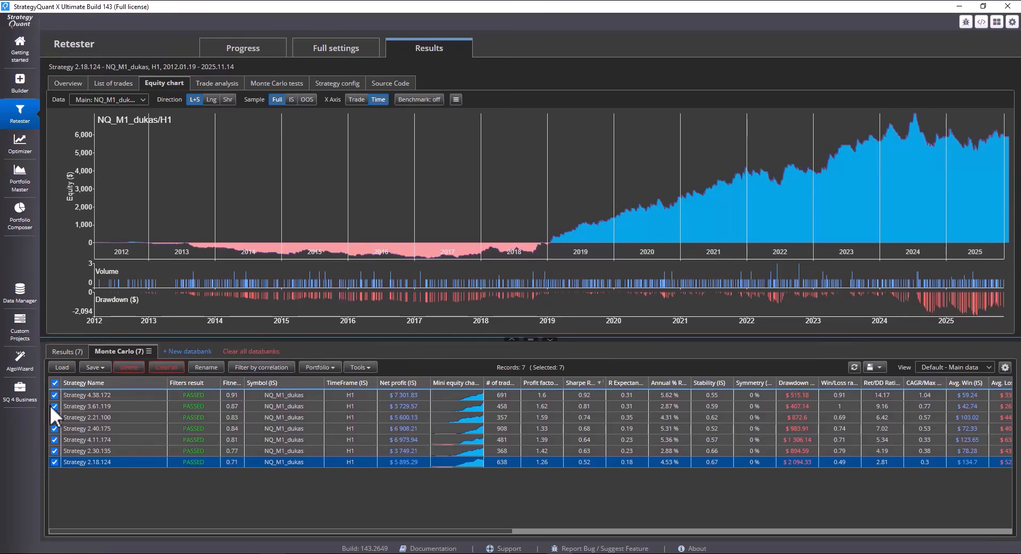
{"action": "left_click", "coordinate": [54, 384]}
{"action": "left_click", "coordinate": [55, 382]}
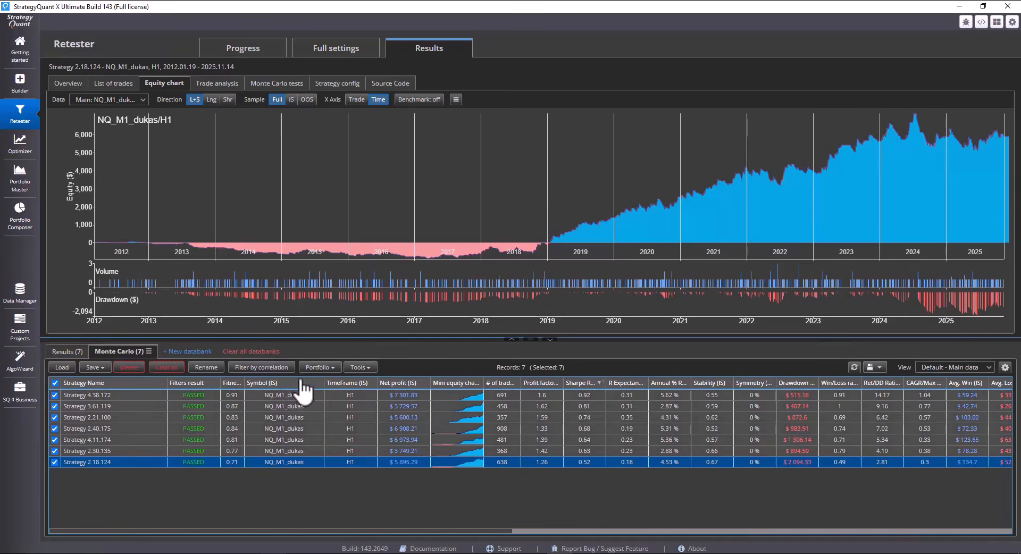
{"action": "left_click", "coordinate": [319, 369]}
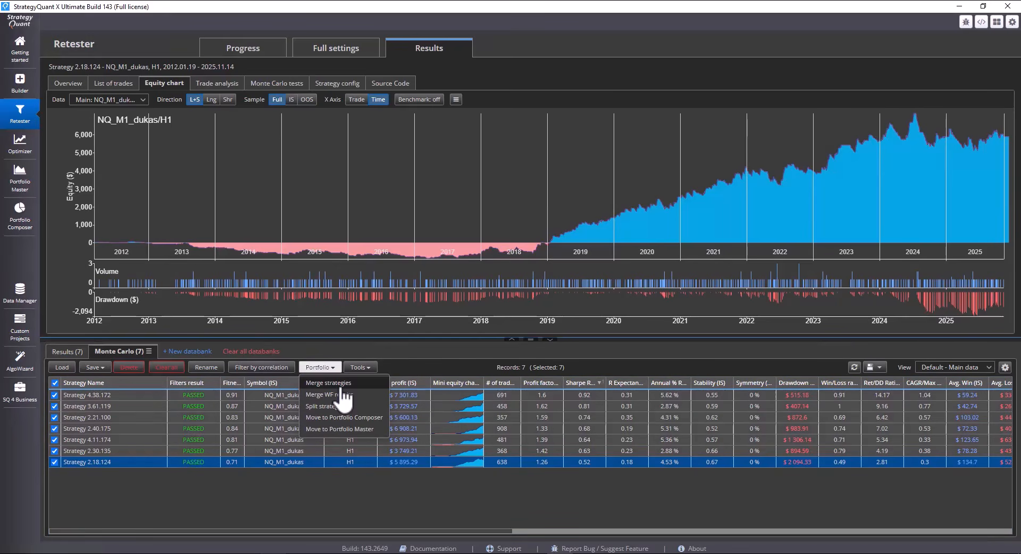
{"action": "left_click", "coordinate": [335, 384]}
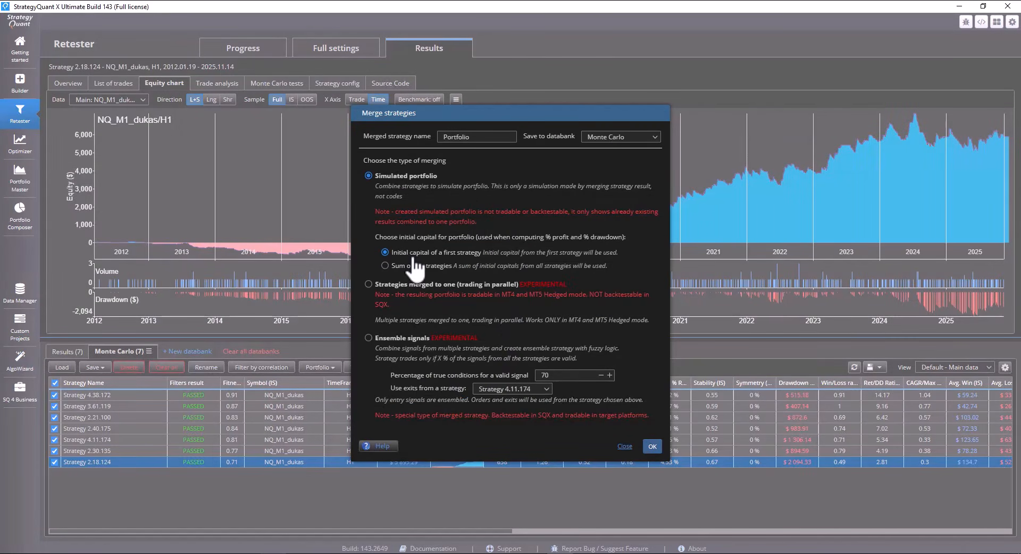
{"action": "left_click", "coordinate": [653, 447]}
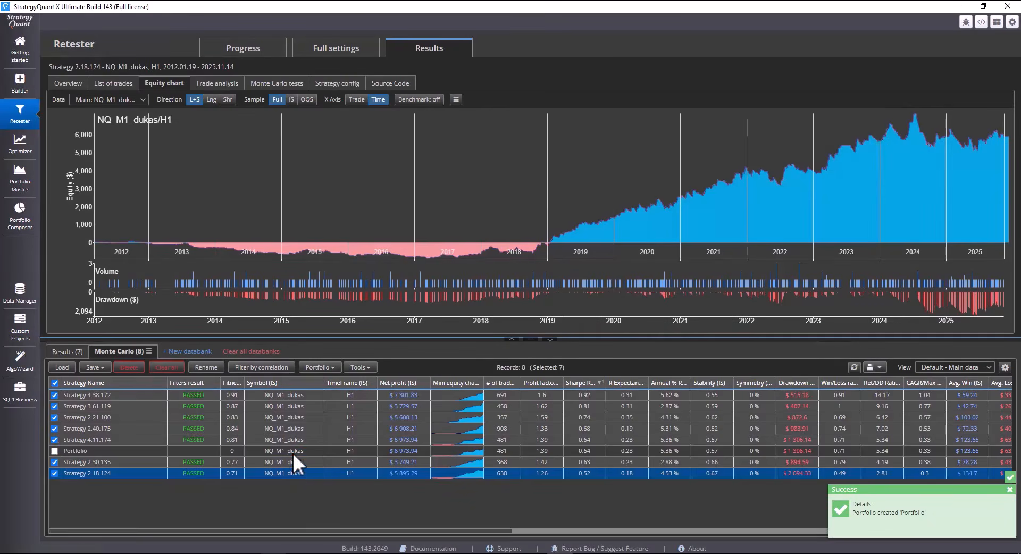
- Compute the seven-strategy portfolio's profit/loss correlation by day and widen the Strategy 4.11.174 column of the matrix
{"action": "left_click", "coordinate": [292, 452]}
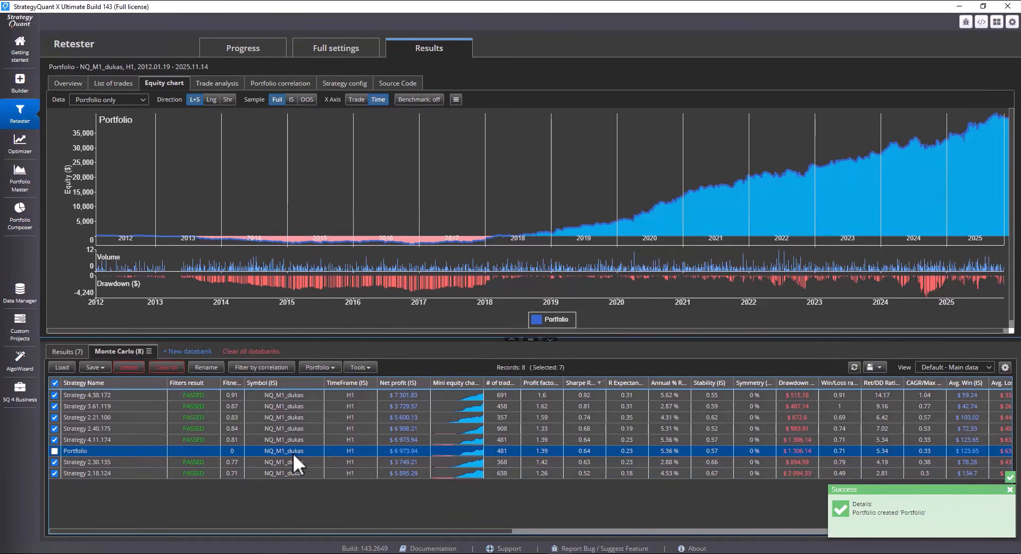
{"action": "left_click", "coordinate": [279, 85]}
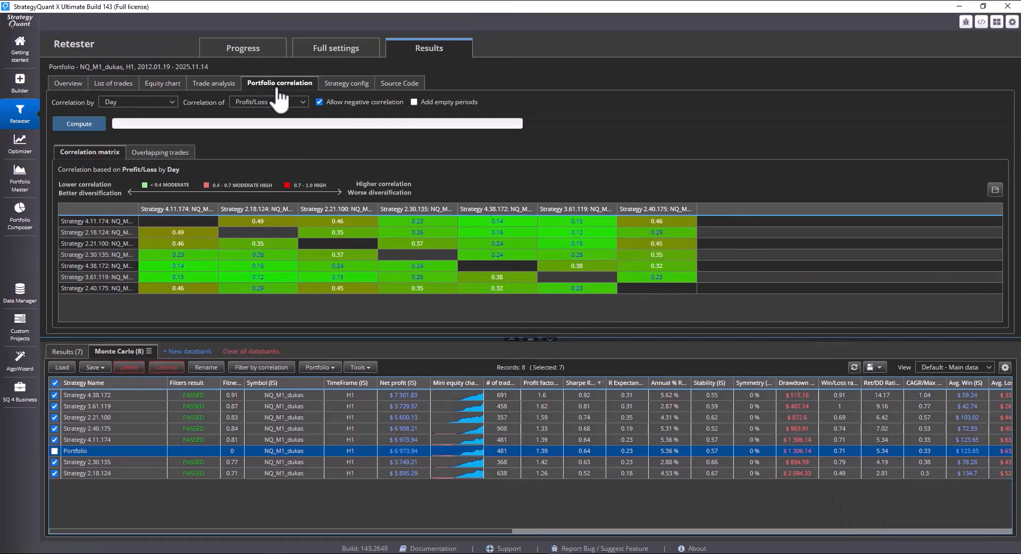
{"action": "left_click", "coordinate": [94, 126]}
{"action": "left_click", "coordinate": [85, 124]}
{"action": "left_click_drag", "start_coordinate": [218, 209], "coordinate": [324, 211]}
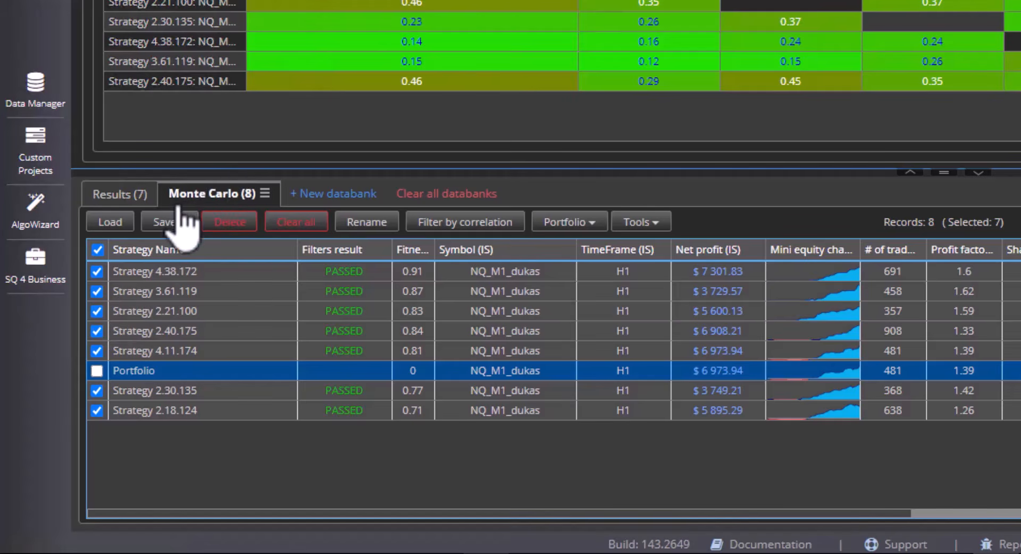
- Merge only Strategy 4.11.174 and Strategy 4.38.172 into a simulated portfolio saved to the Monte Carlo databank
{"action": "left_click", "coordinate": [98, 250]}
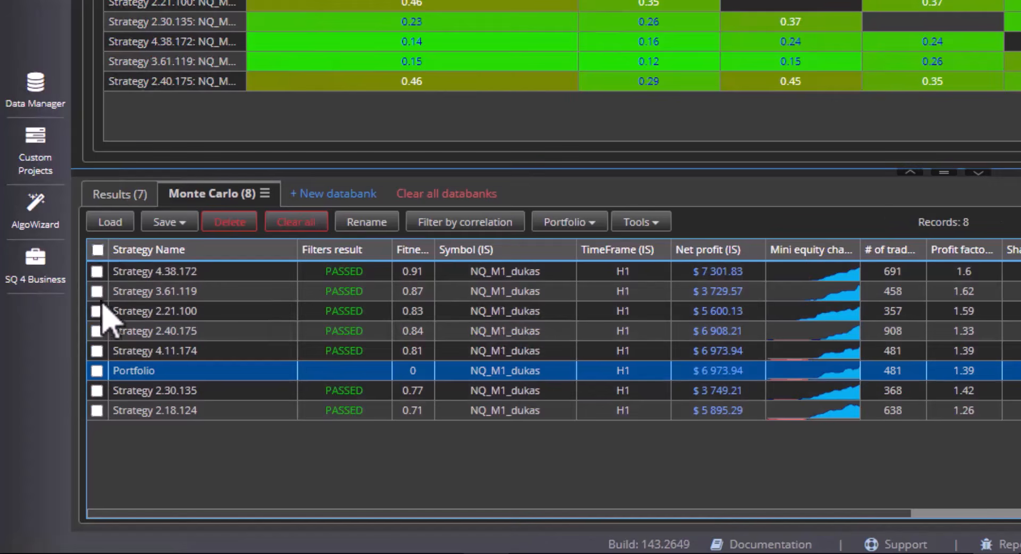
{"action": "left_click", "coordinate": [97, 352]}
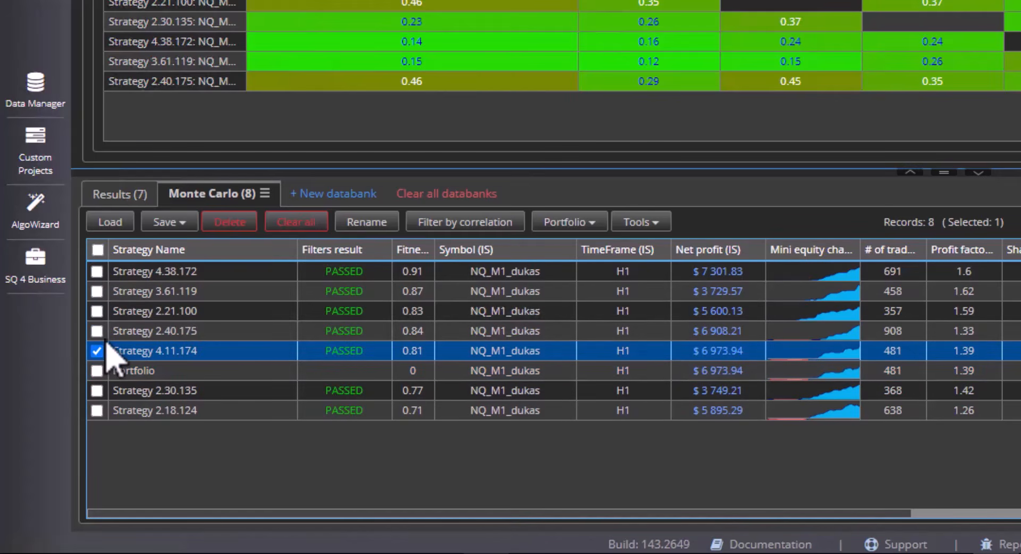
{"action": "left_click", "coordinate": [96, 272]}
{"action": "left_click", "coordinate": [572, 222]}
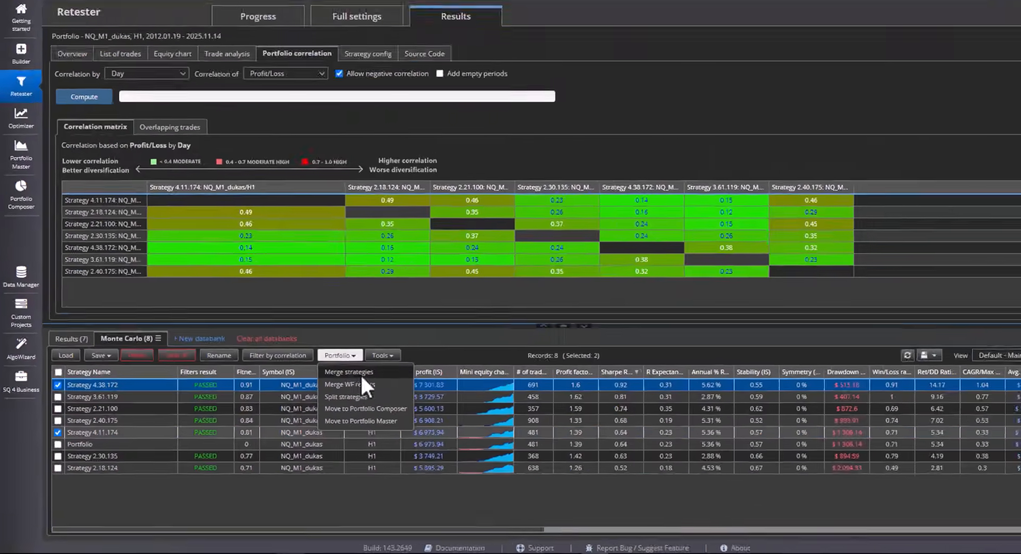
{"action": "left_click", "coordinate": [577, 243]}
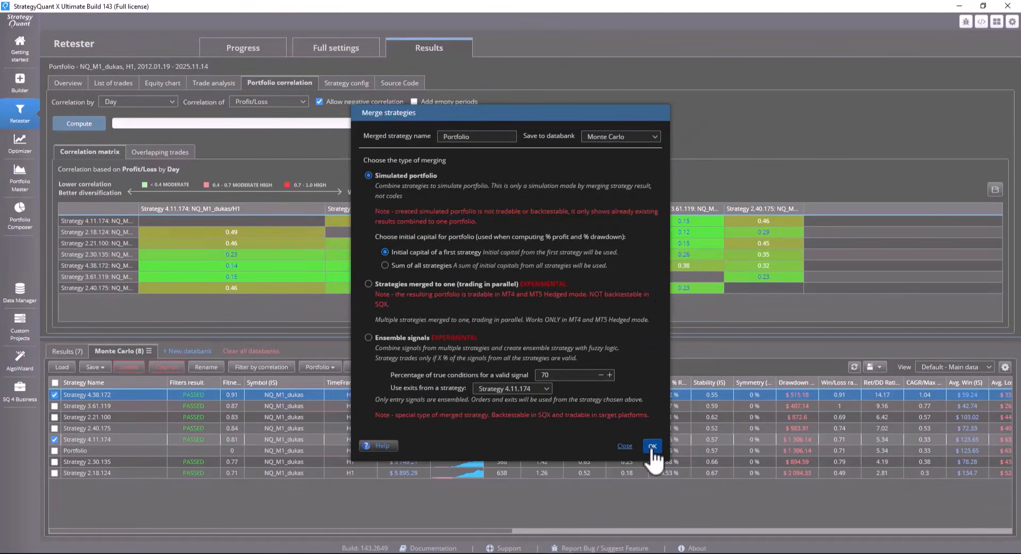
{"action": "left_click", "coordinate": [653, 446]}
- Compute the two-strategy portfolio's daily profit/loss correlation and compare it with the seven-strategy portfolio's matrix
{"action": "left_click", "coordinate": [171, 461]}
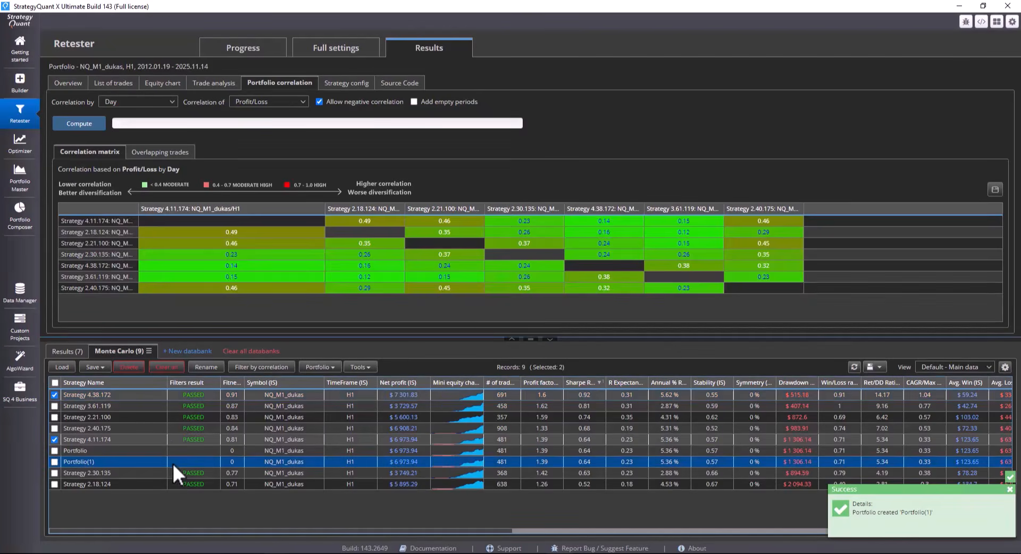
{"action": "left_click", "coordinate": [75, 125]}
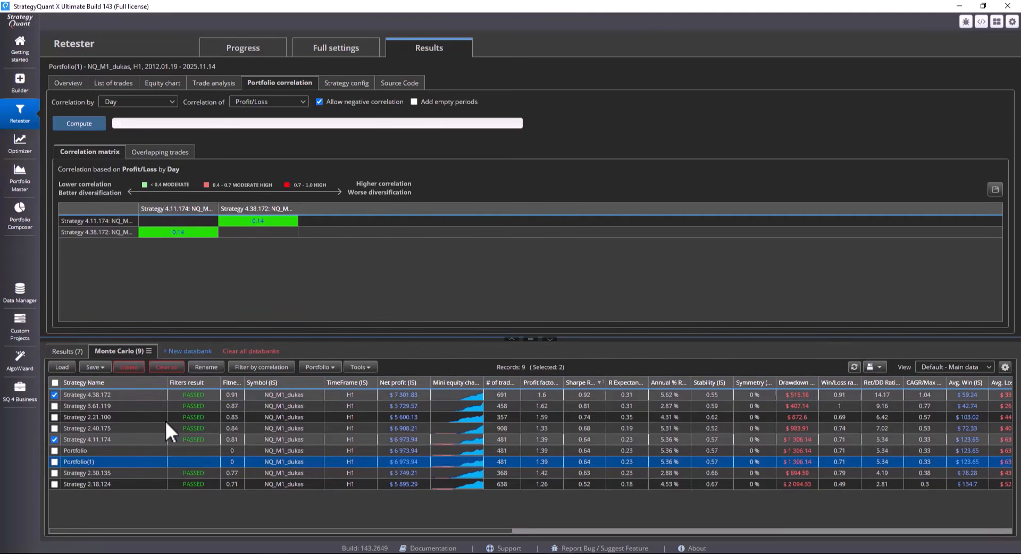
{"action": "left_click", "coordinate": [132, 452]}
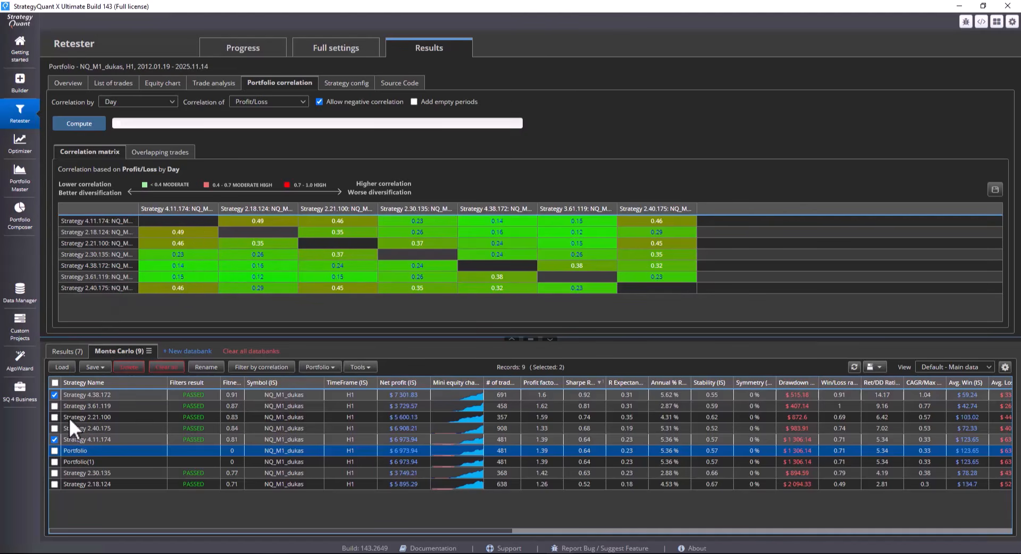
- Add Strategy 3.61.119 to the selected pair and merge the three strategies into another simulated portfolio in the Monte Carlo databank
{"action": "left_click", "coordinate": [54, 406]}
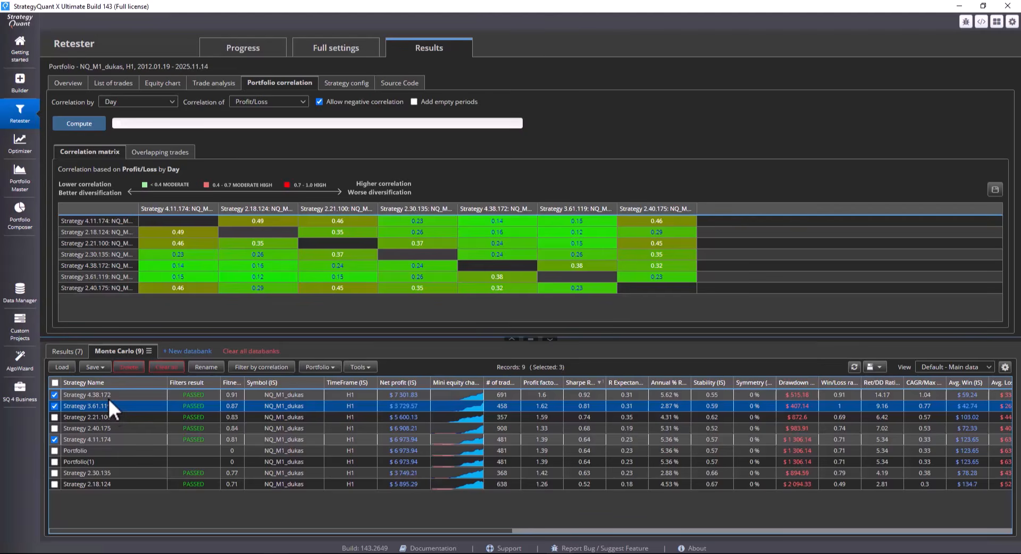
{"action": "left_click", "coordinate": [320, 367]}
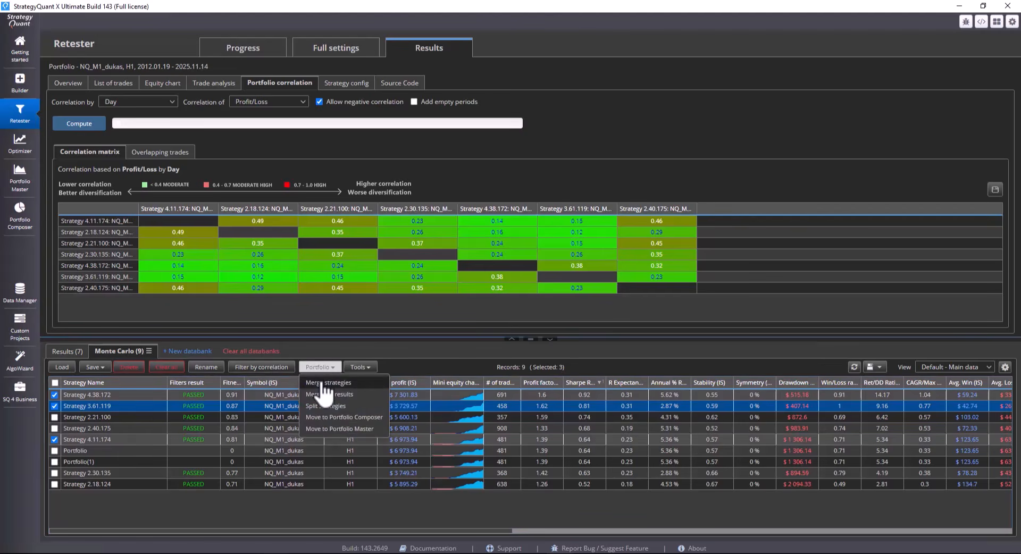
{"action": "left_click", "coordinate": [324, 384]}
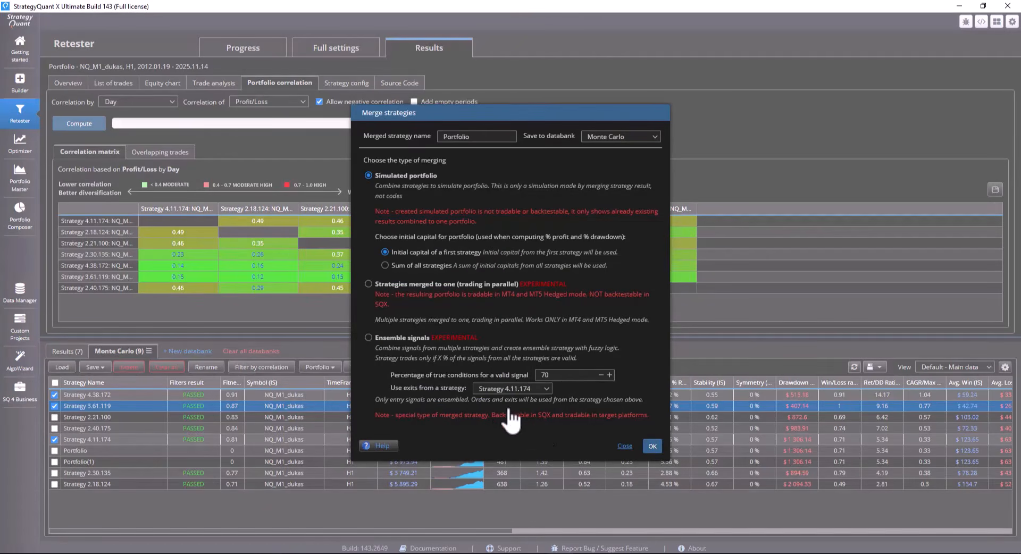
{"action": "left_click", "coordinate": [652, 447]}
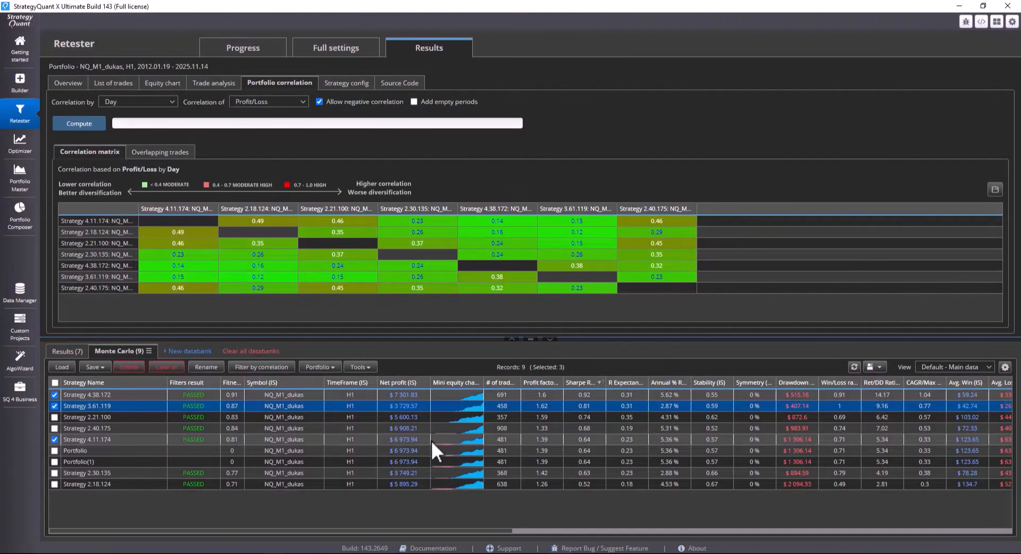
- Compute the three-strategy portfolio's daily profit/loss correlation and compare it with the two-strategy portfolio's matrix
{"action": "left_click", "coordinate": [245, 469]}
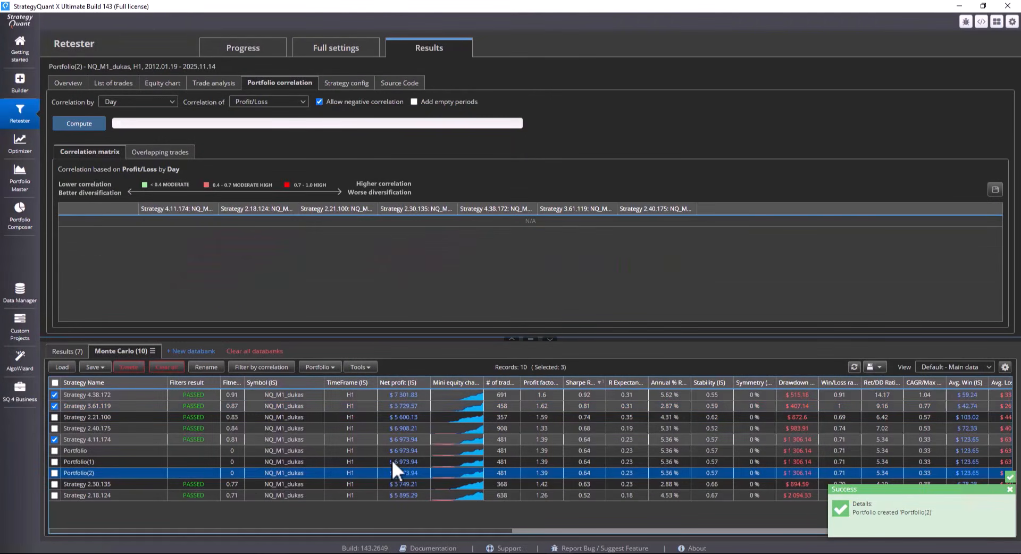
{"action": "left_click", "coordinate": [83, 125]}
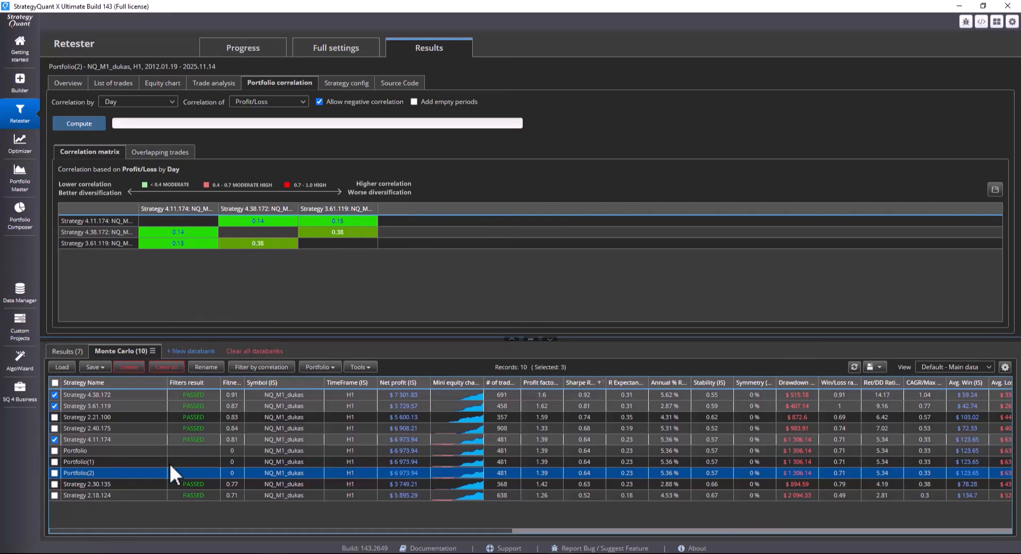
{"action": "left_click", "coordinate": [216, 461]}
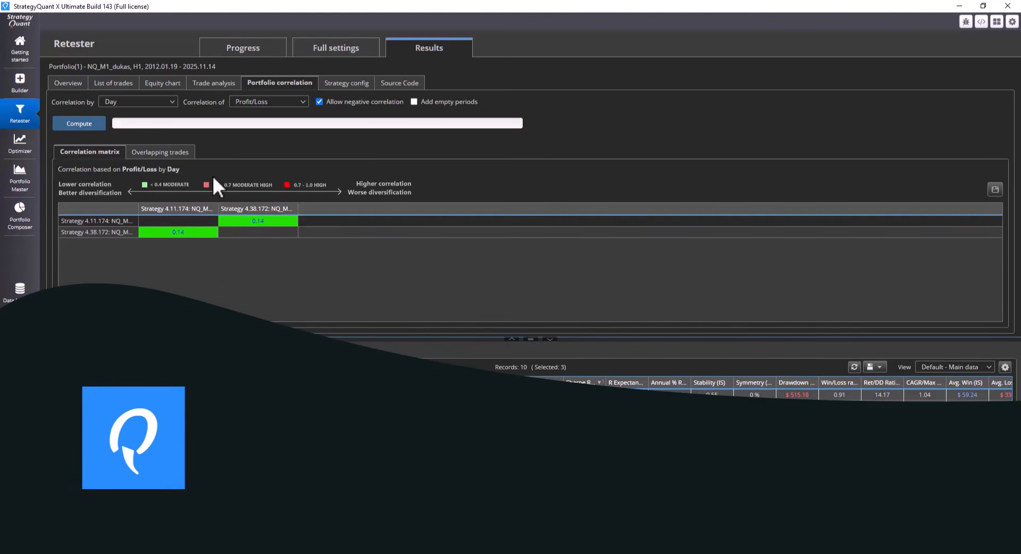
- Open the three-strategy portfolio, Portfolio(2), from the Monte Carlo databank
{"action": "left_click", "coordinate": [362, 50]}
{"action": "scroll", "coordinate": [244, 201], "scroll_direction": "down", "scroll_amount": 3}
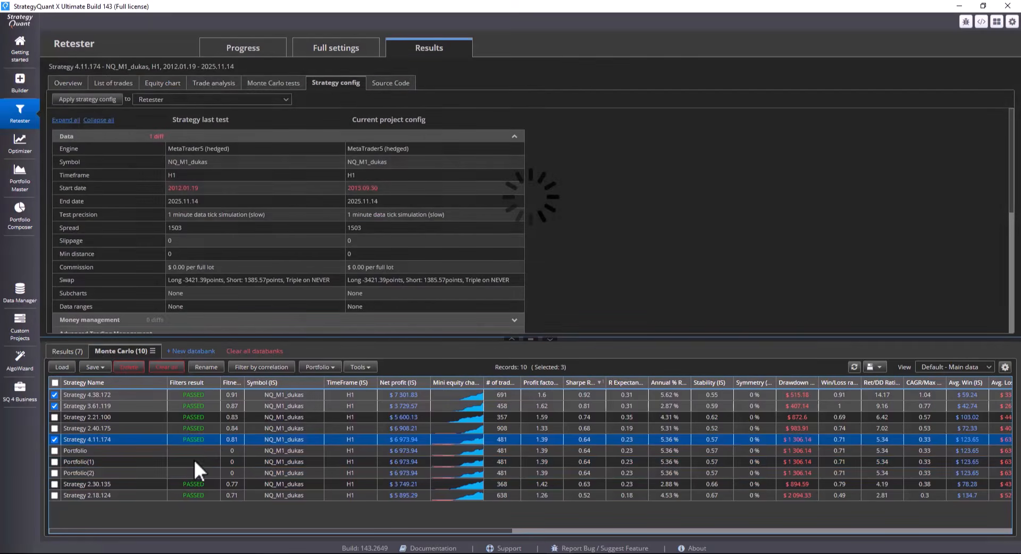
{"action": "left_click", "coordinate": [192, 475]}
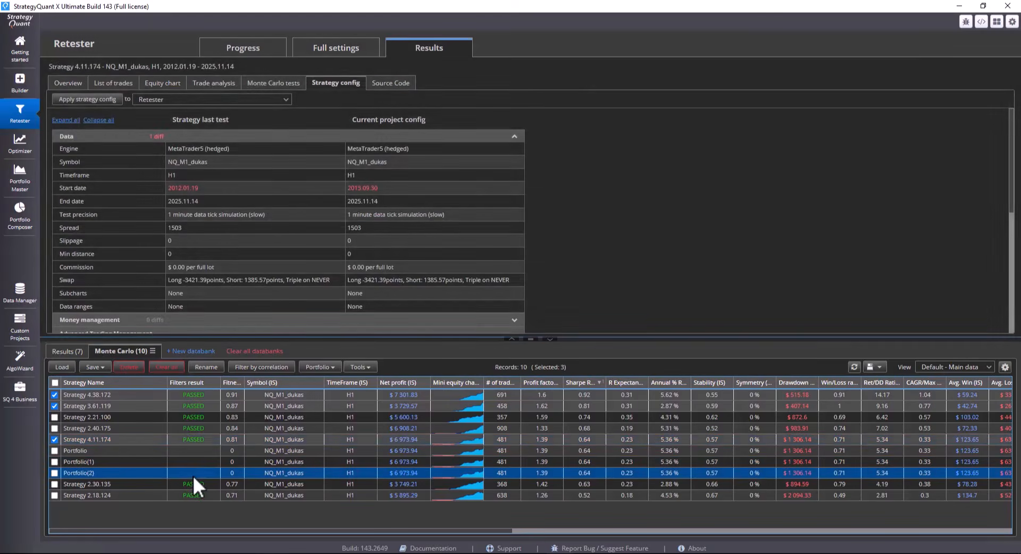
- View Portfolio(2)'s equity chart with the curves of its individual strategies displayed alongside the portfolio curve
{"action": "left_click", "coordinate": [216, 84]}
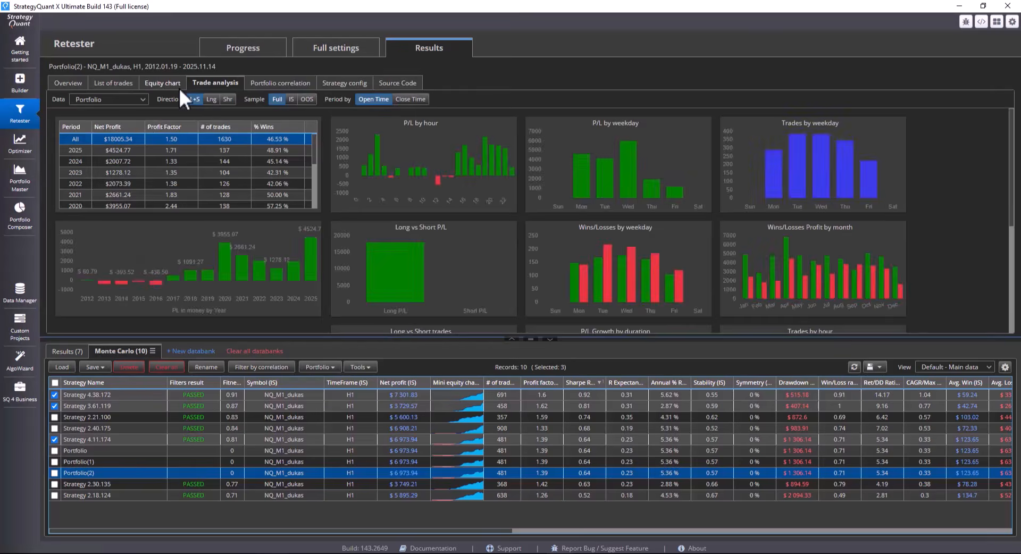
{"action": "left_click", "coordinate": [178, 85]}
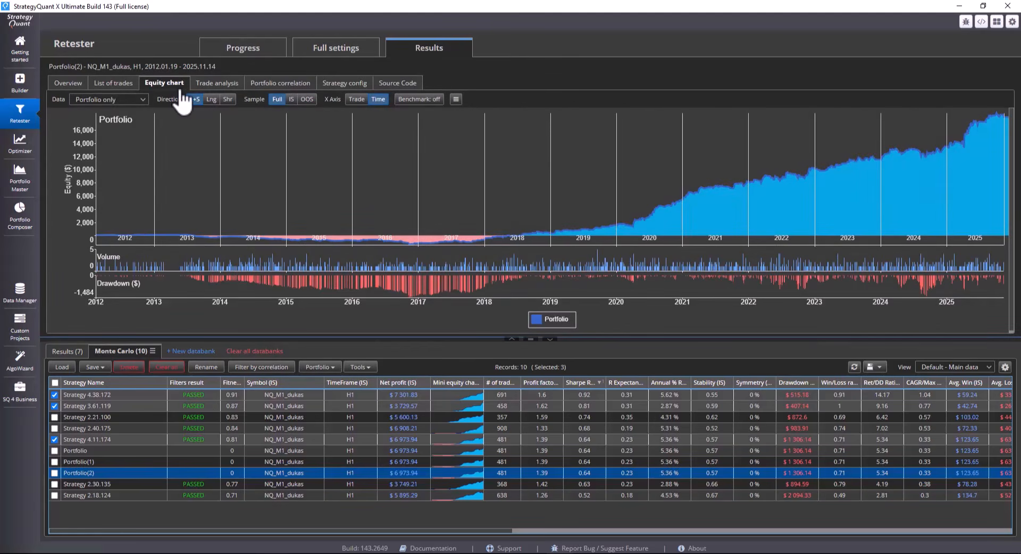
{"action": "left_click", "coordinate": [122, 99]}
{"action": "left_click", "coordinate": [124, 129]}
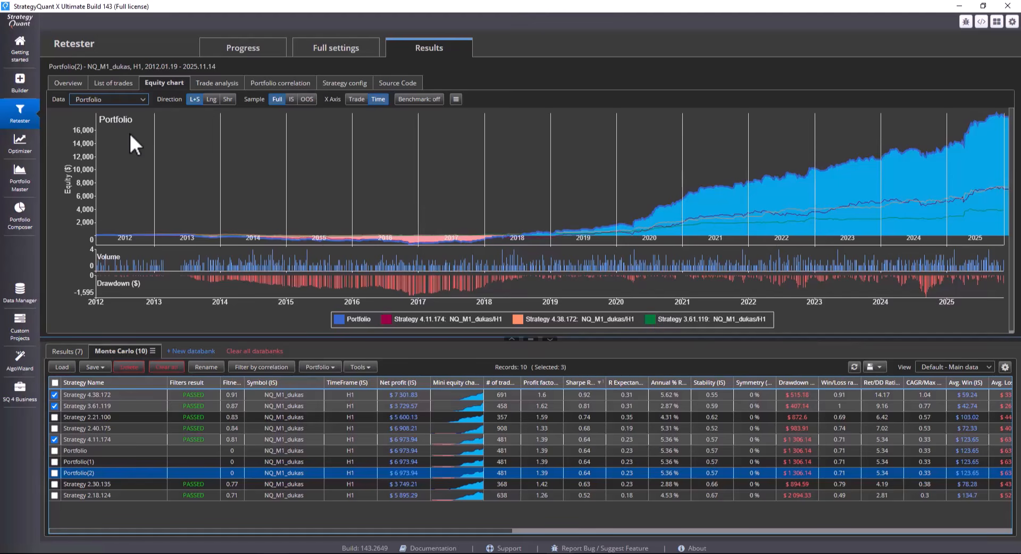
- Select only Strategy 4.38.172 in the Monte Carlo databank and open it for editing in AlgoWizard
{"action": "left_click", "coordinate": [107, 397]}
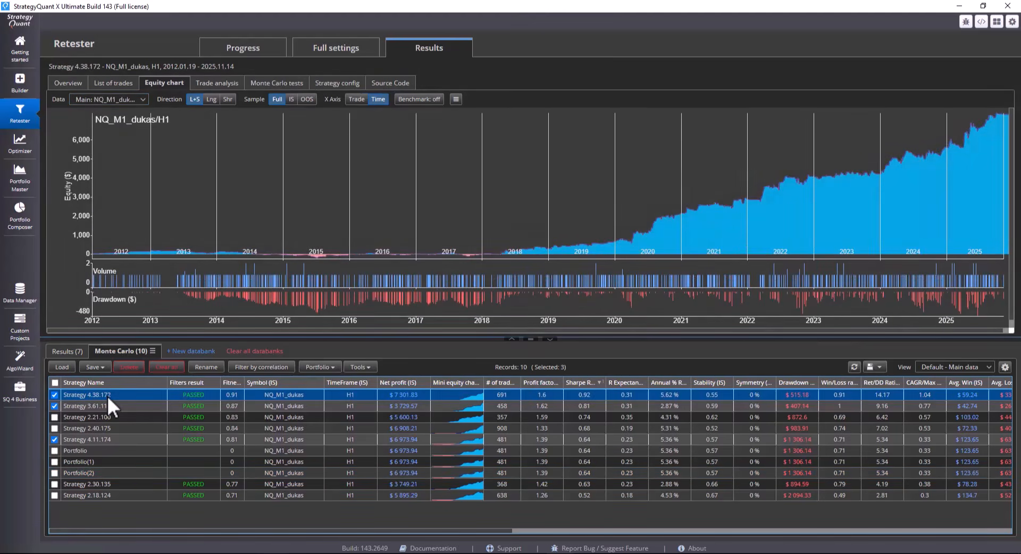
{"action": "left_click", "coordinate": [54, 383]}
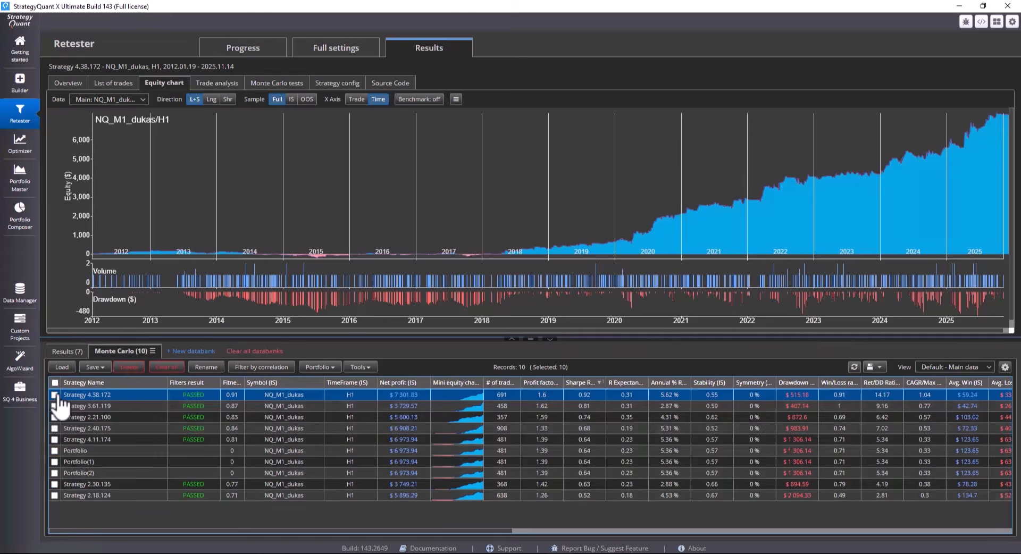
{"action": "left_click", "coordinate": [55, 395]}
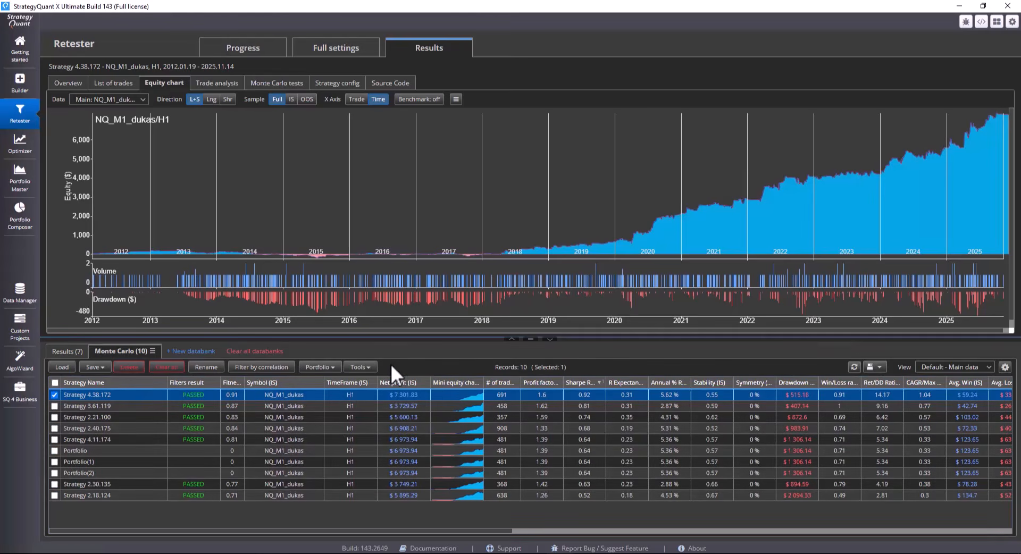
{"action": "left_click", "coordinate": [360, 367]}
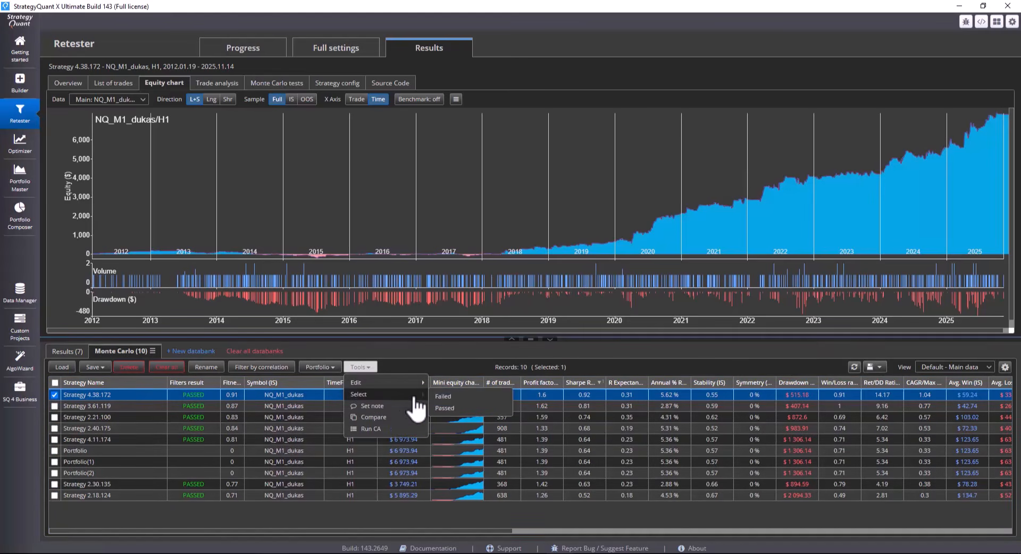
{"action": "left_click", "coordinate": [439, 395]}
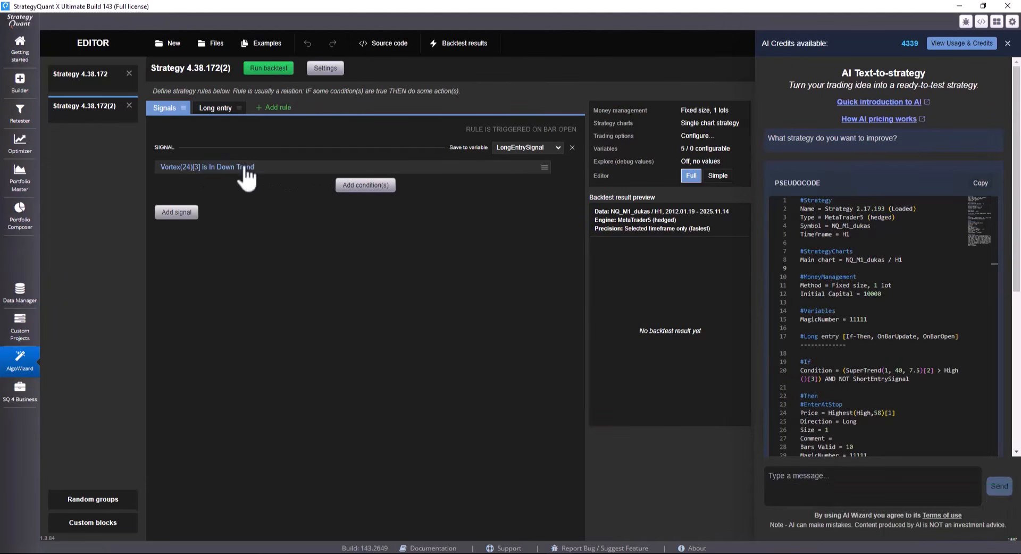
- Review the long entry rule of Strategy 4.38.172(2) and backtest the strategy with its original parameters
{"action": "left_click", "coordinate": [210, 108]}
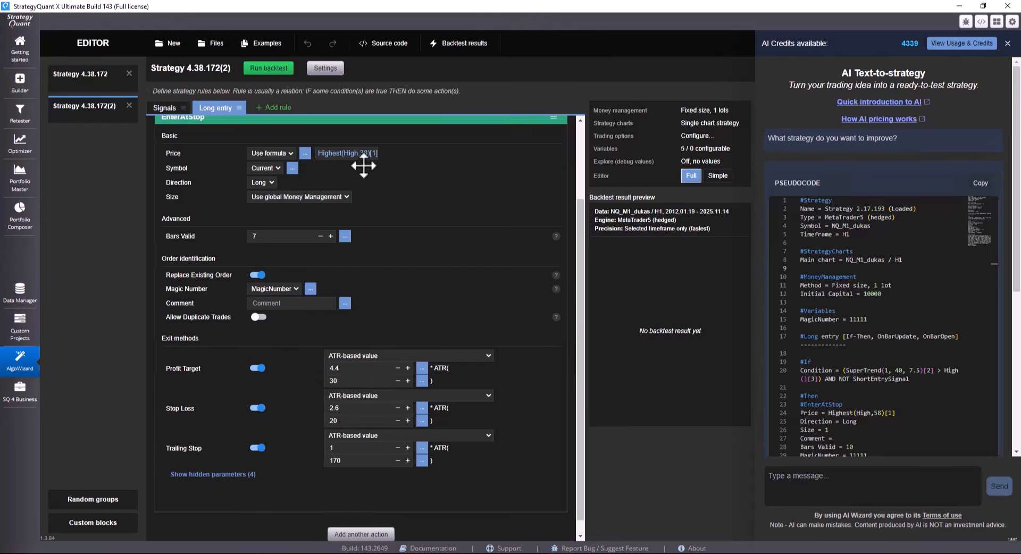
{"action": "left_click", "coordinate": [164, 109]}
{"action": "left_click", "coordinate": [269, 71]}
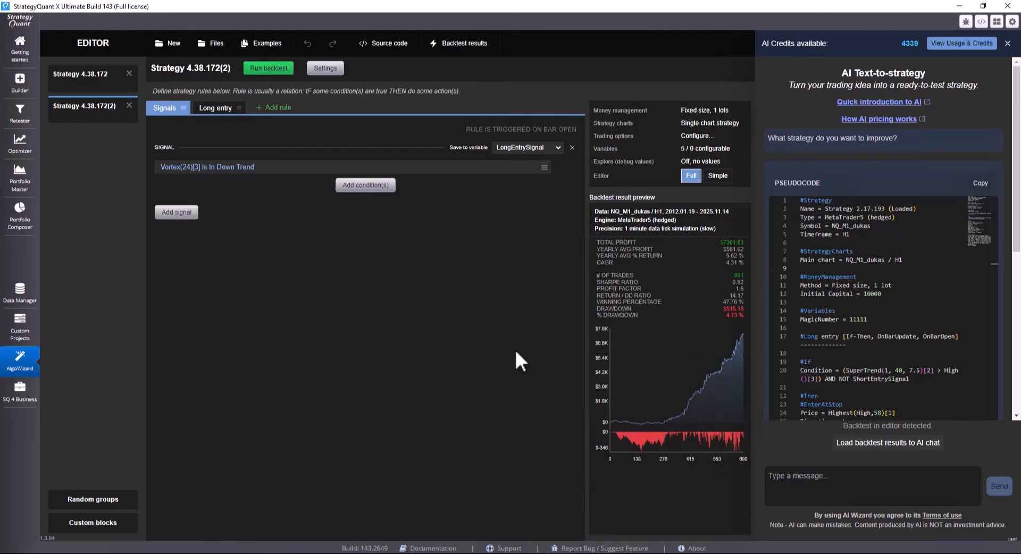
- Backtest the strategy with the Vortex condition's period set to 29 and examine the resulting equity chart
{"action": "double_click", "coordinate": [187, 167]}
{"action": "double_click", "coordinate": [546, 323]}
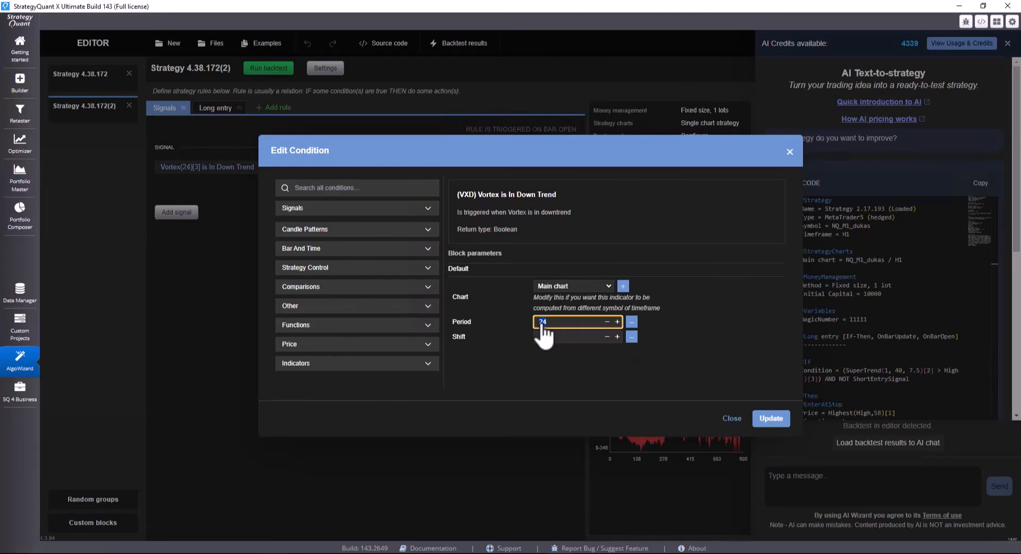
{"action": "type", "text": "29"}
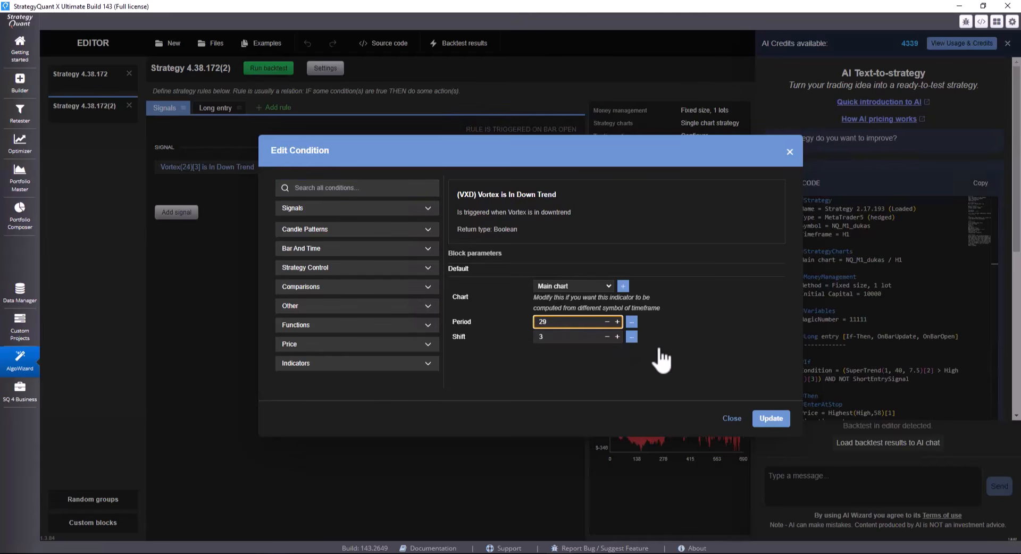
{"action": "left_click", "coordinate": [771, 420]}
{"action": "left_click", "coordinate": [283, 70]}
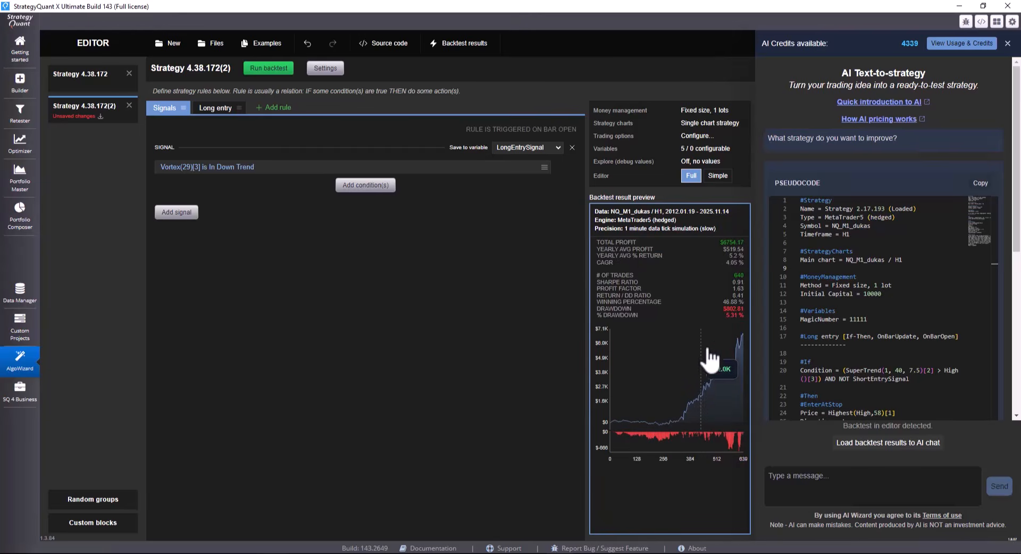
{"action": "left_click", "coordinate": [717, 406]}
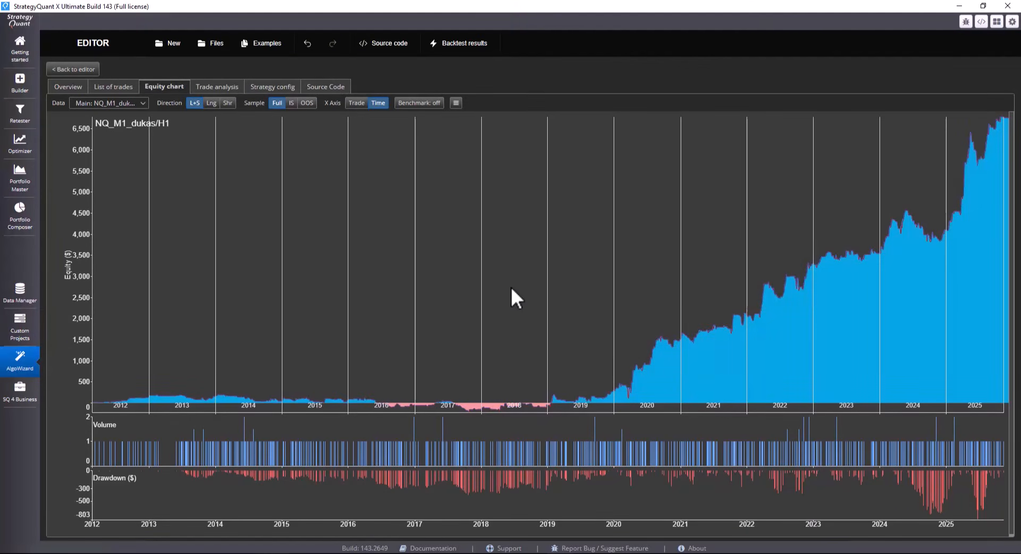
{"action": "left_click", "coordinate": [76, 69]}
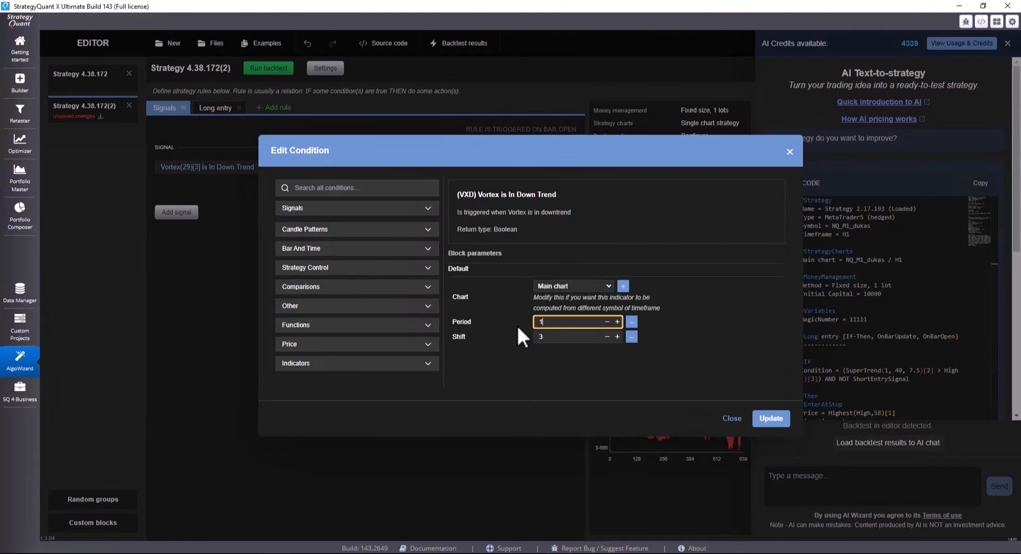
- Backtest the strategy with the Vortex condition's period set to 19 and examine the resulting equity chart
{"action": "left_click", "coordinate": [771, 419]}
{"action": "left_click", "coordinate": [269, 68]}
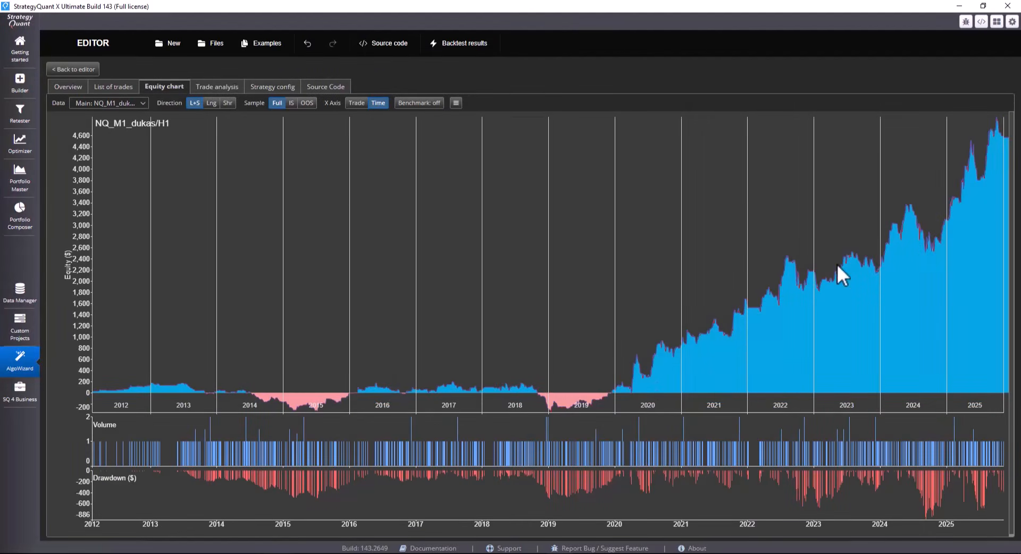
{"action": "left_click", "coordinate": [75, 69]}
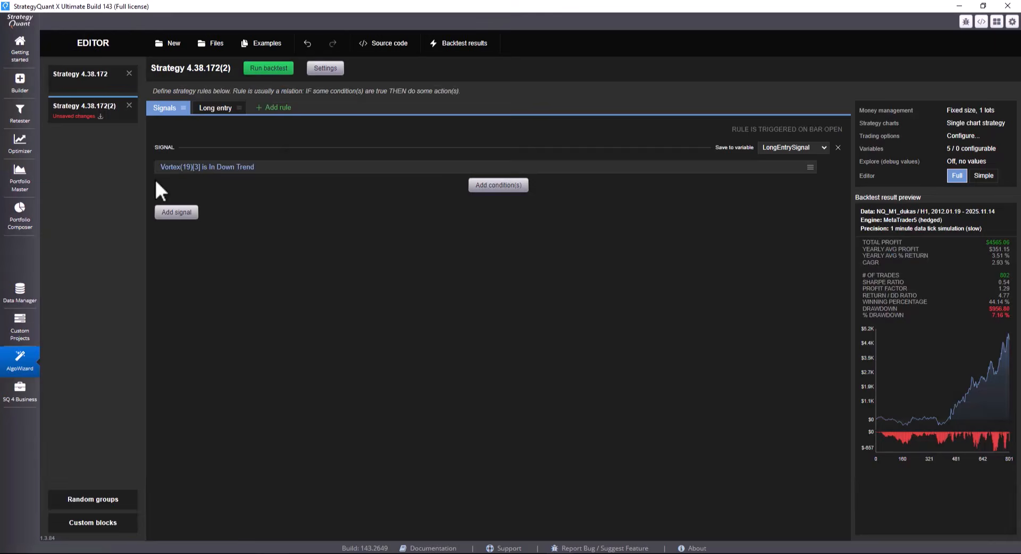
- Set the period of the Vortex is In Down Trend condition back to 24
{"action": "left_click", "coordinate": [192, 167]}
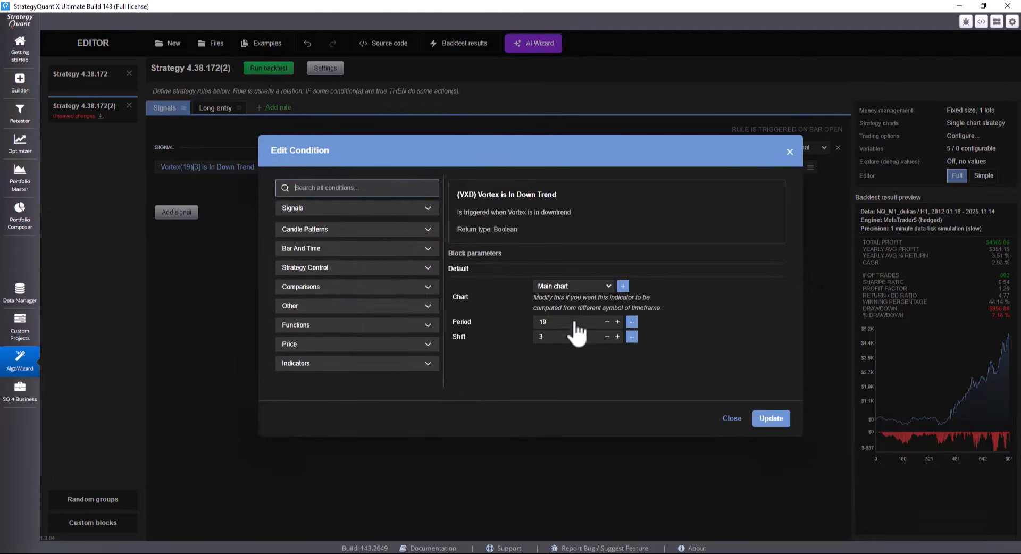
{"action": "double_click", "coordinate": [544, 323]}
{"action": "type", "text": "124"}
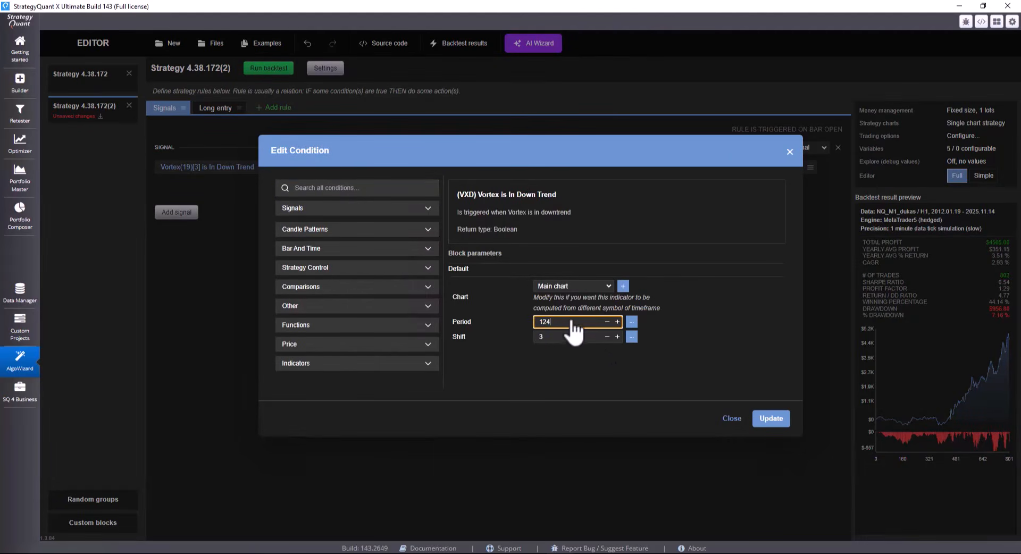
{"action": "left_click_drag", "start_coordinate": [572, 323], "coordinate": [532, 323]}
{"action": "left_click", "coordinate": [772, 419]}
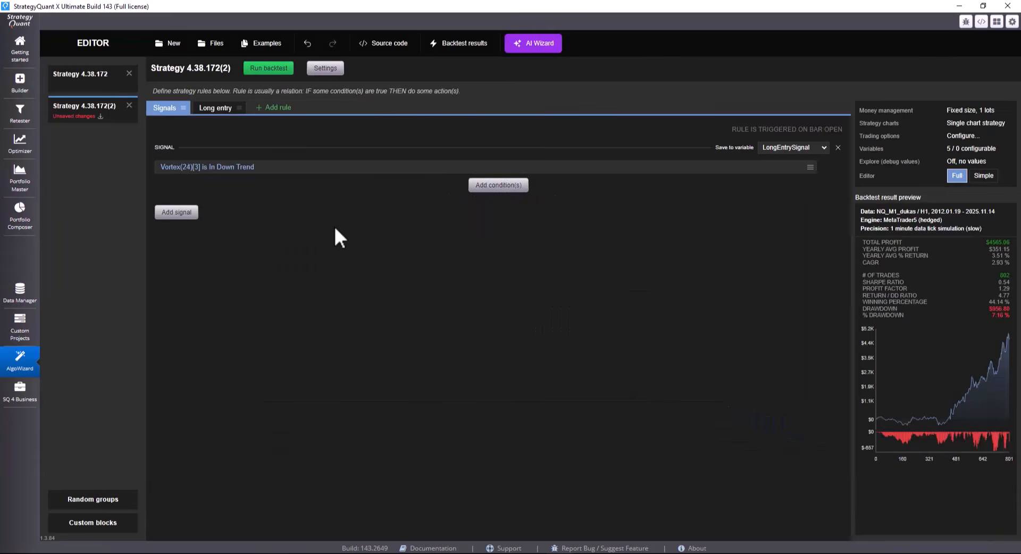
- Set the Highest period in the long entry's stop price formula to 30, then backtest and examine the equity chart
{"action": "left_click", "coordinate": [216, 107]}
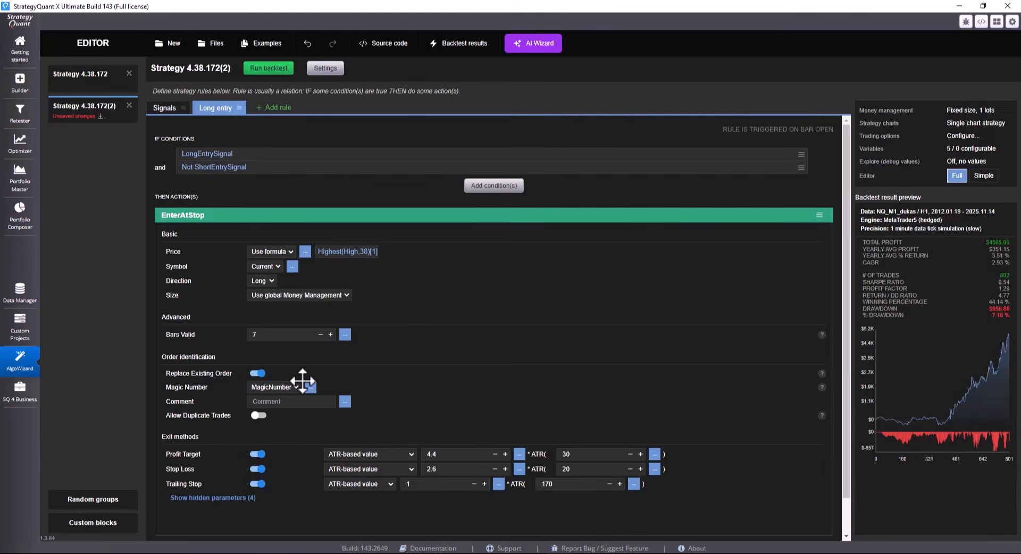
{"action": "left_click", "coordinate": [363, 255]}
{"action": "double_click", "coordinate": [540, 337]}
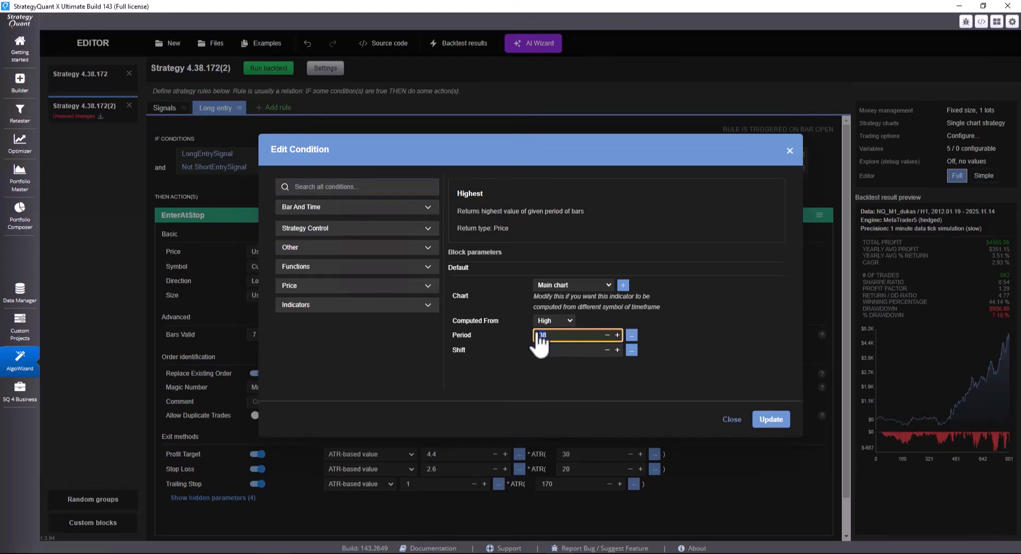
{"action": "type", "text": "30"}
{"action": "left_click", "coordinate": [778, 418]}
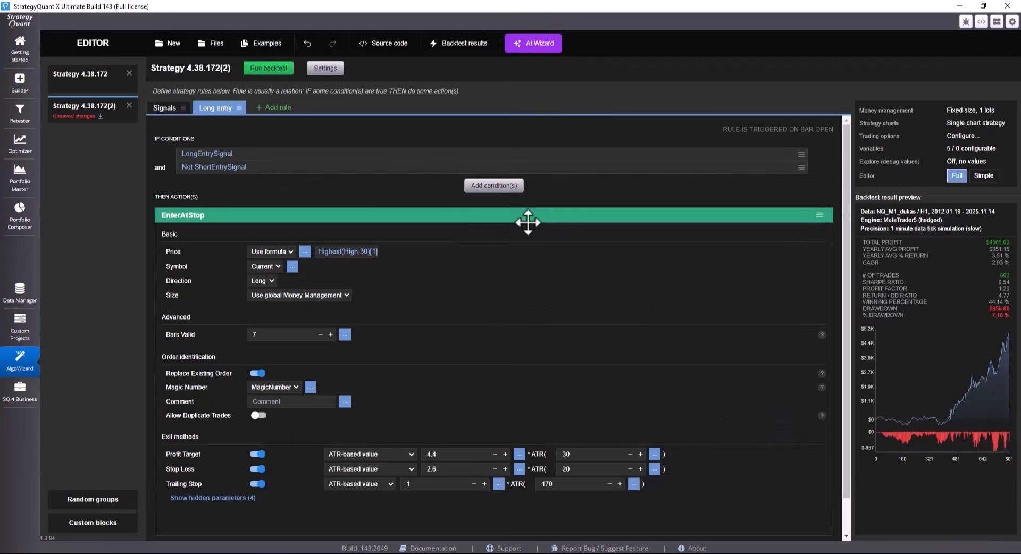
{"action": "left_click", "coordinate": [278, 70]}
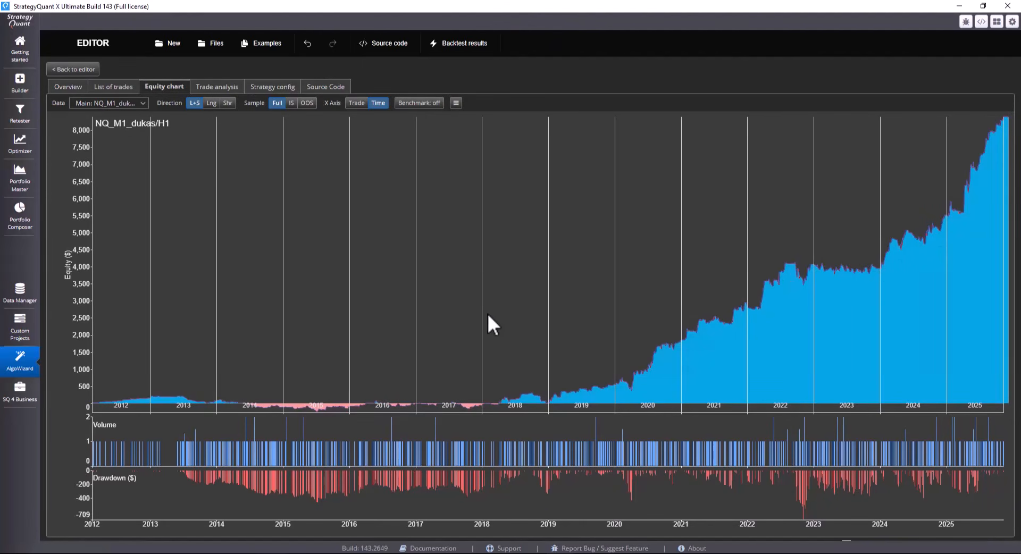
{"action": "left_click", "coordinate": [72, 69]}
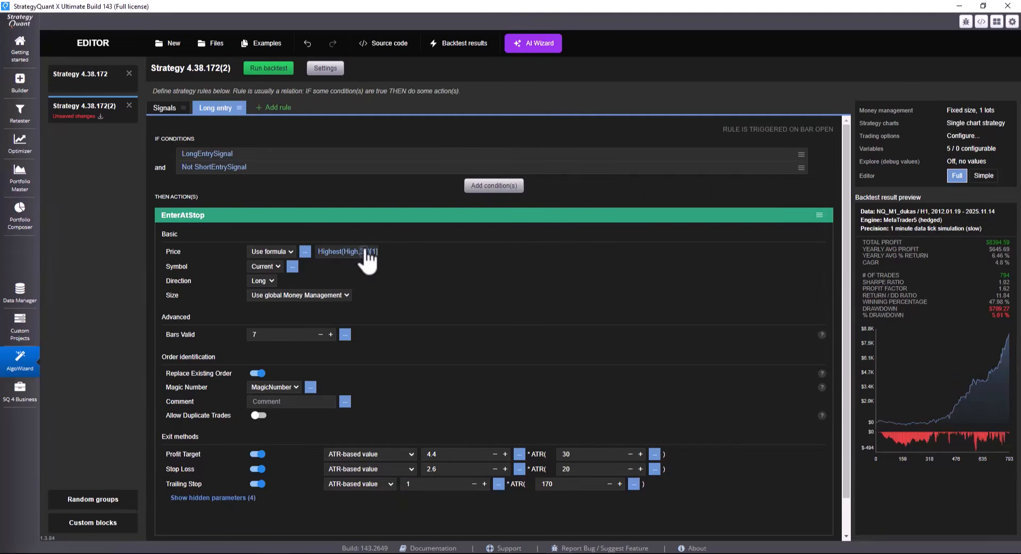
- Set the Highest period in the entry price formula to 45, then backtest and examine the equity chart
{"action": "left_click", "coordinate": [427, 254]}
{"action": "left_click", "coordinate": [538, 335]}
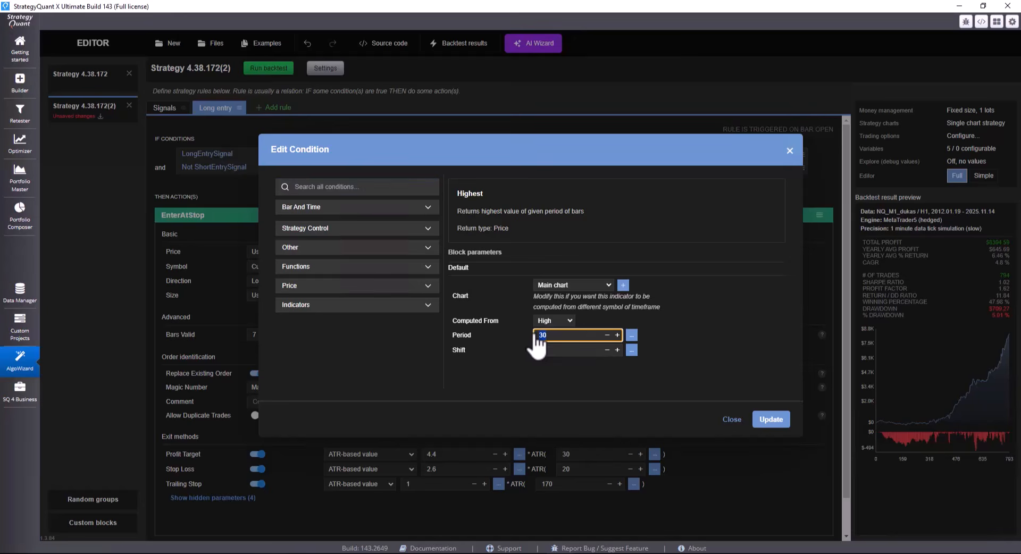
{"action": "type", "text": "45"}
{"action": "left_click", "coordinate": [771, 420]}
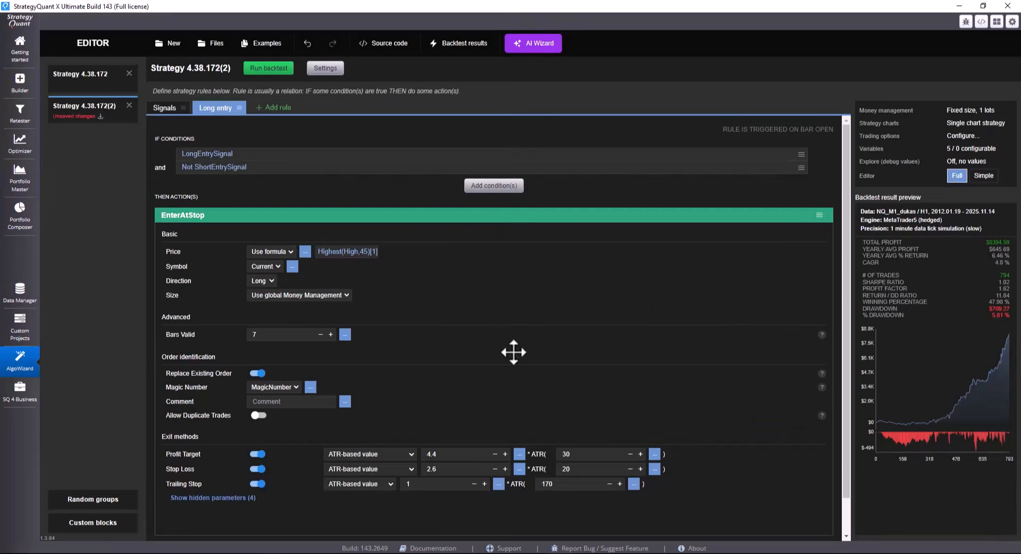
{"action": "left_click", "coordinate": [266, 69]}
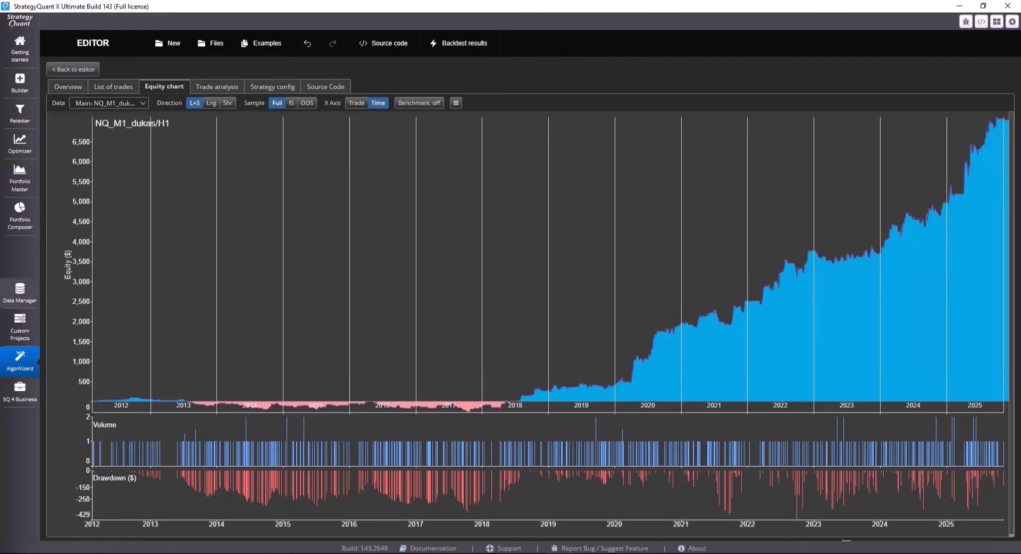
{"action": "left_click", "coordinate": [75, 69]}
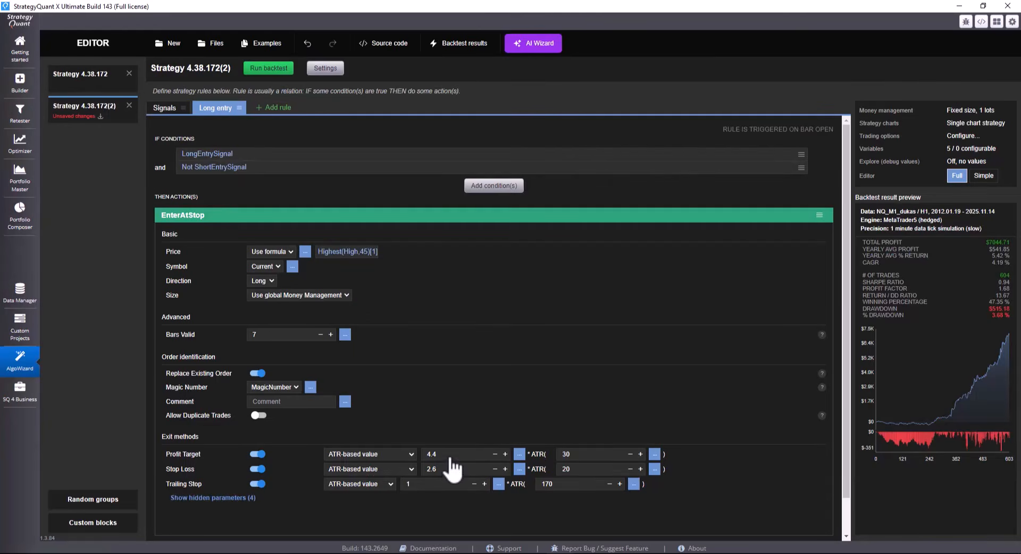
- Set the ATR multiplier of the long entry's profit target to 6
{"action": "left_click", "coordinate": [430, 455]}
{"action": "key", "text": "BackSpace"}
{"action": "key", "text": "BackSpace"}
{"action": "key", "text": "BackSpace"}
{"action": "type", "text": "6"}
{"action": "key", "text": "Tab"}
- Set the entry price formula's Highest period back to 38, then backtest the strategy and examine its equity chart
{"action": "left_click", "coordinate": [362, 253]}
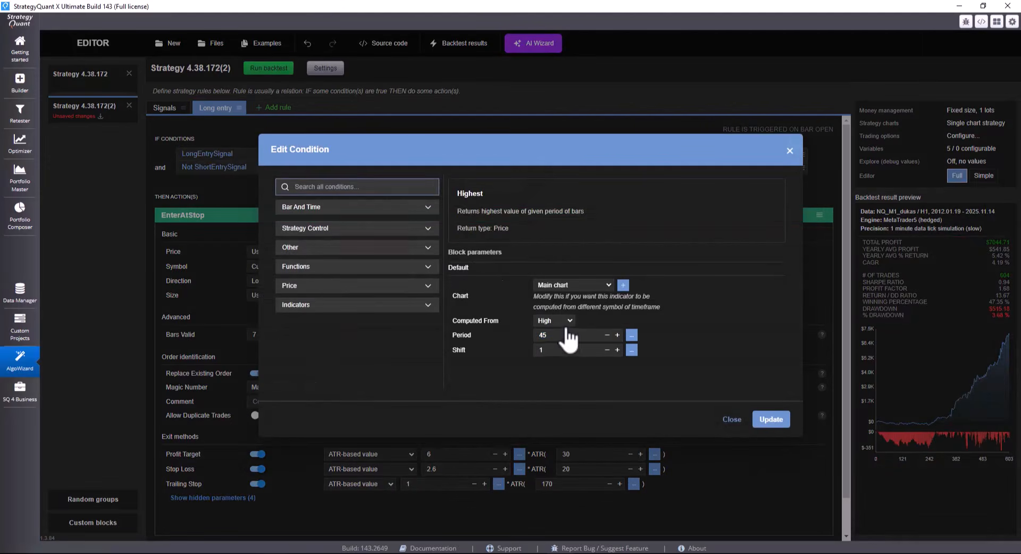
{"action": "double_click", "coordinate": [543, 336]}
{"action": "type", "text": "38"}
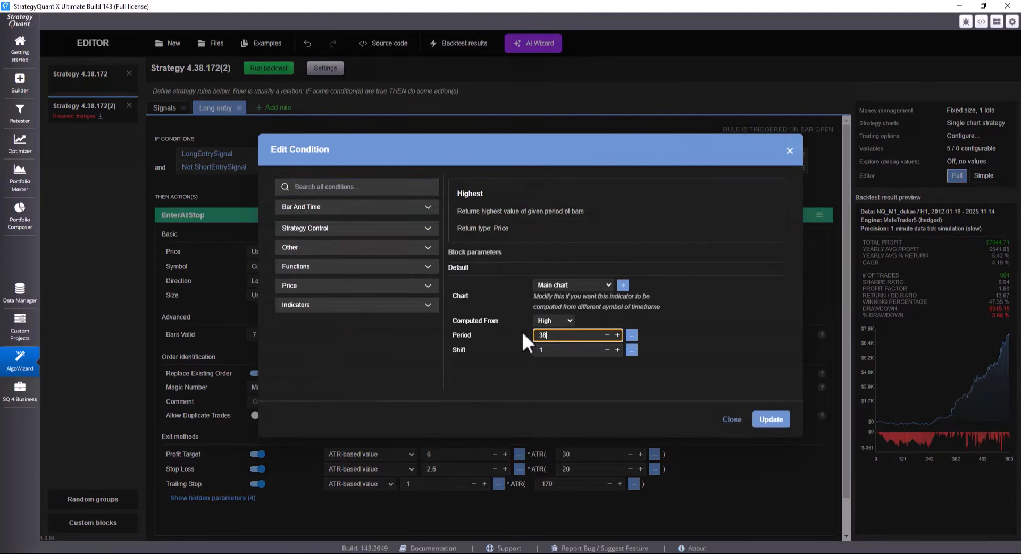
{"action": "left_click", "coordinate": [787, 421]}
{"action": "left_click", "coordinate": [249, 71]}
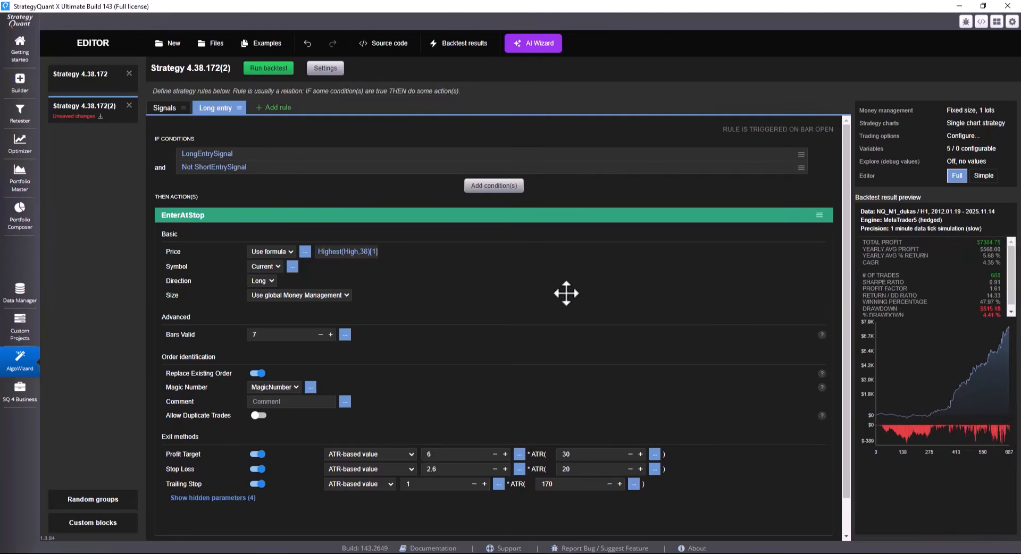
{"action": "left_click", "coordinate": [987, 402]}
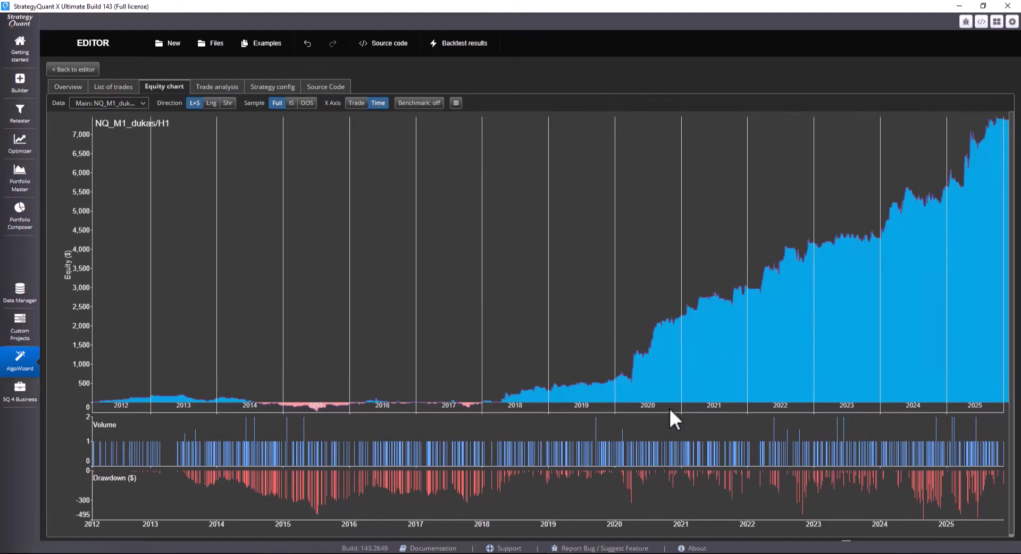
{"action": "left_click", "coordinate": [73, 69]}
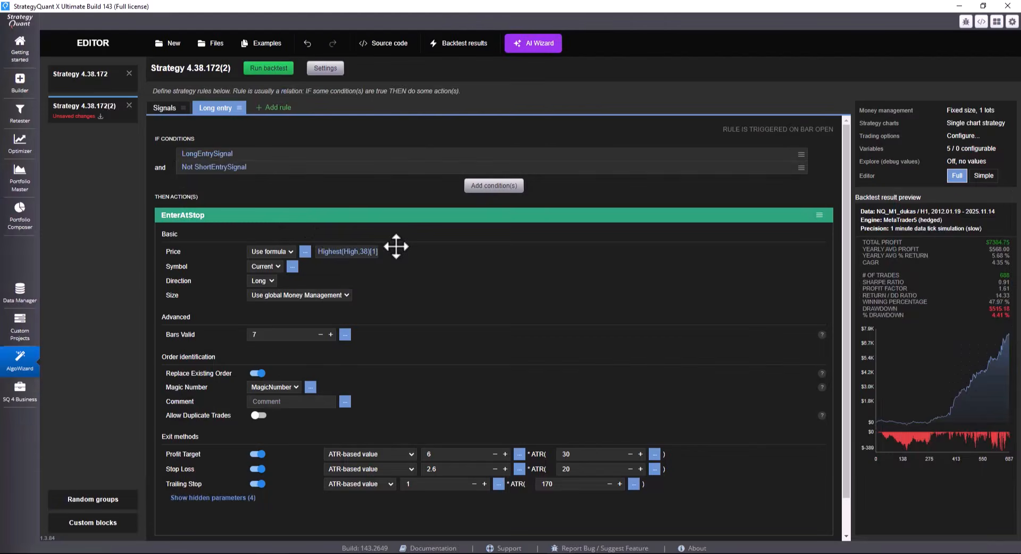
{"action": "scroll", "coordinate": [394, 245], "scroll_direction": "down", "scroll_amount": 1}
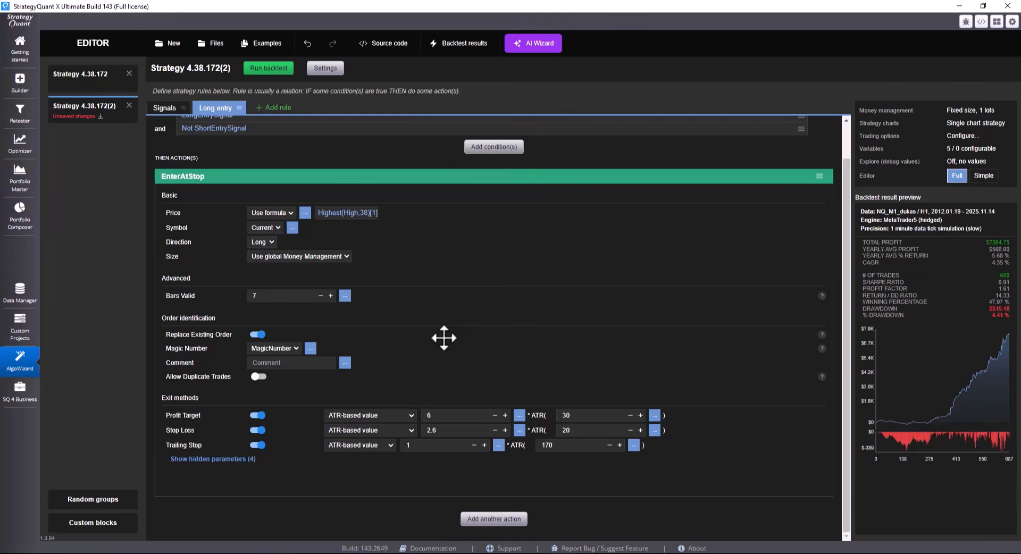
- Open the autoretest custom project and look over the task types available for a new task
{"action": "left_click", "coordinate": [20, 112]}
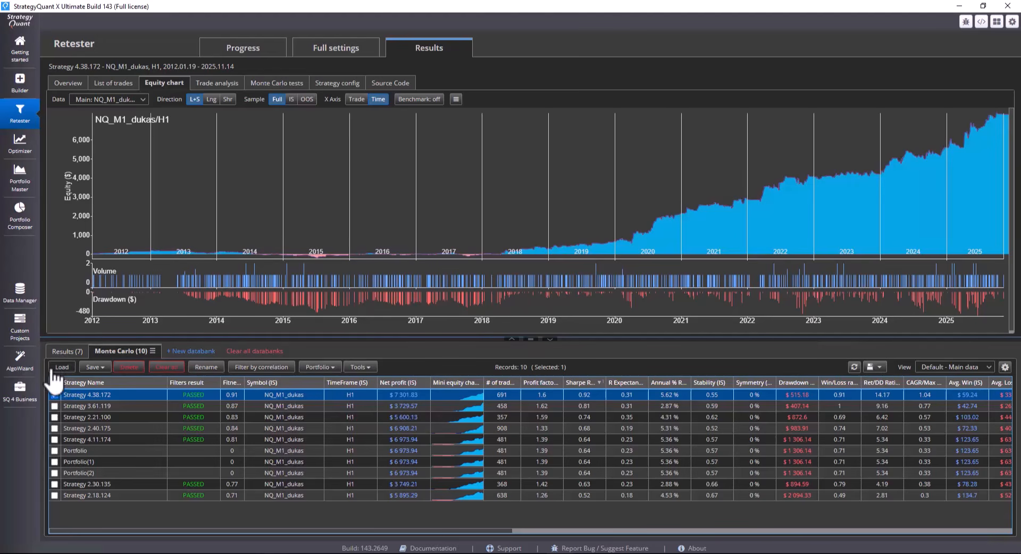
{"action": "left_click", "coordinate": [26, 332]}
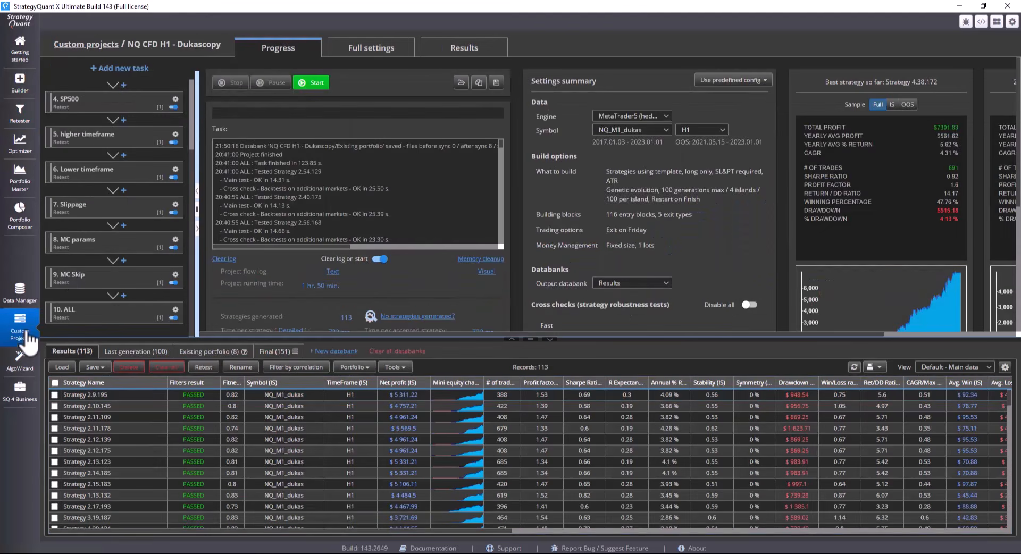
{"action": "left_click", "coordinate": [106, 45]}
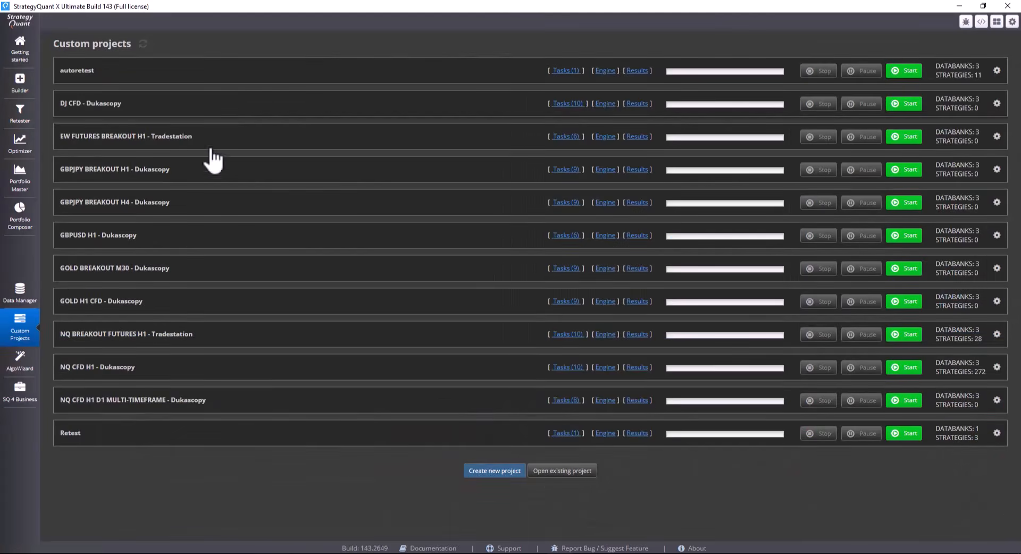
{"action": "left_click", "coordinate": [171, 70]}
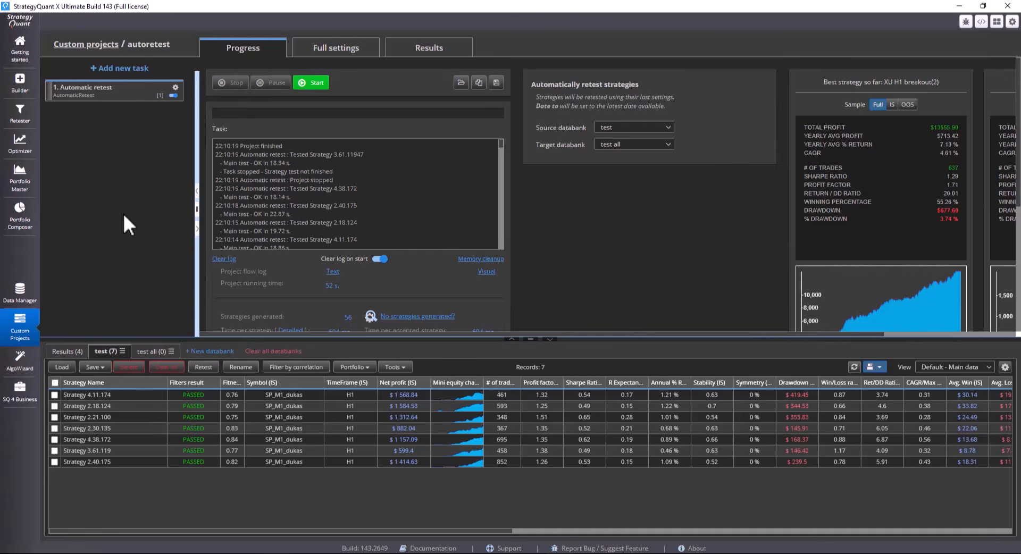
{"action": "left_click", "coordinate": [120, 68]}
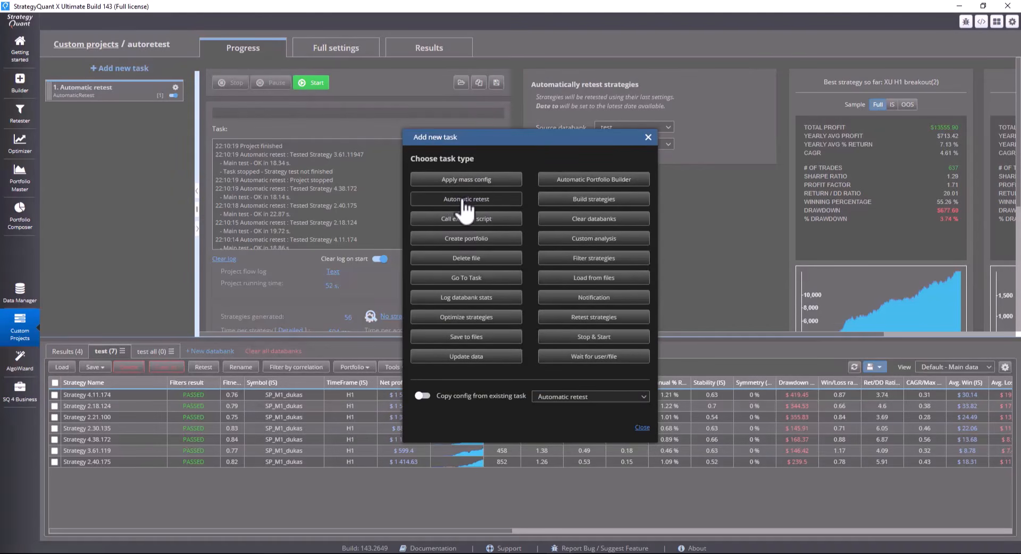
{"action": "left_click", "coordinate": [643, 427]}
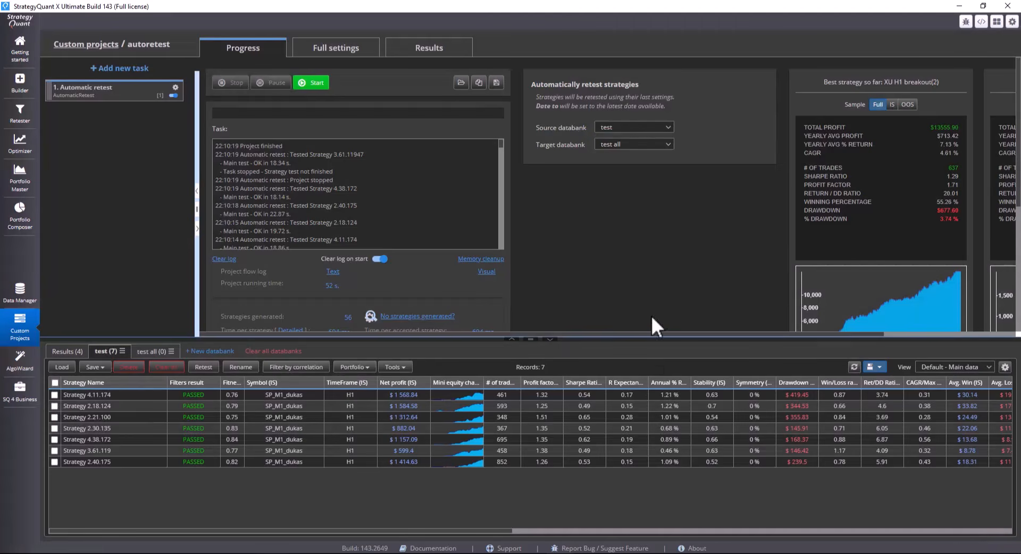
- Copy the Automatic retest task's backtest symbol list into a new Notepad document and view it from the first symbol
{"action": "left_click", "coordinate": [343, 53]}
{"action": "left_click", "coordinate": [467, 197]}
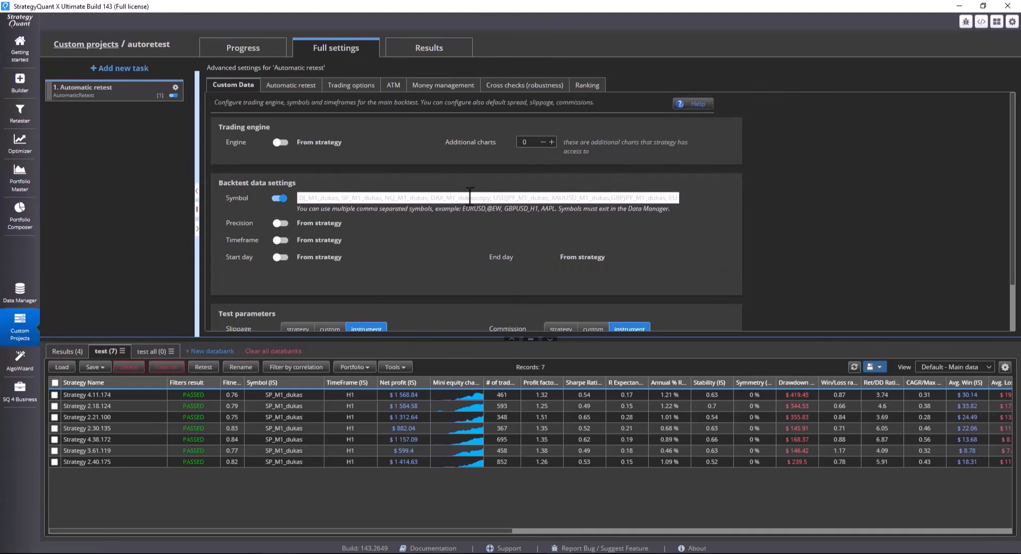
{"action": "key", "text": "ctrl+a"}
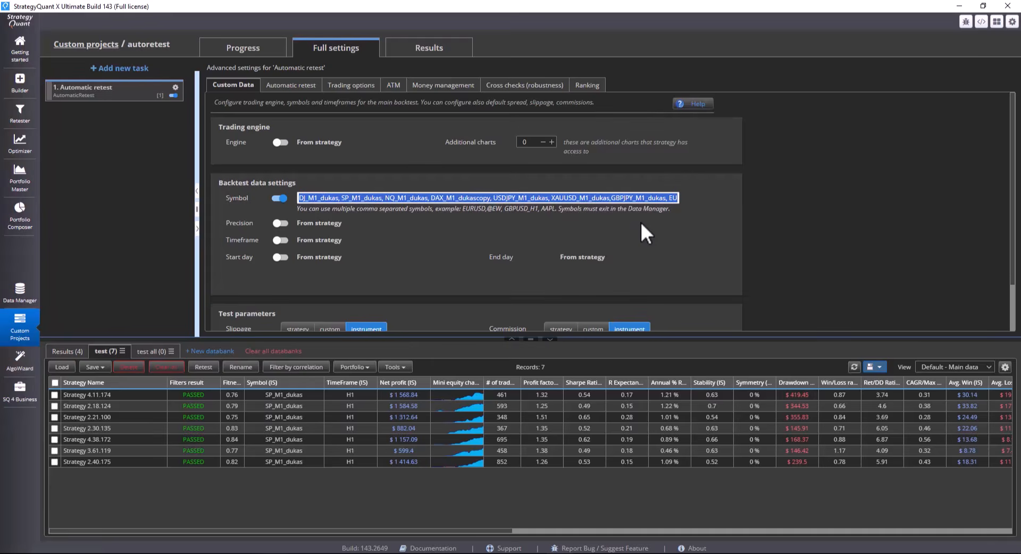
{"action": "key", "text": "ctrl+c"}
{"action": "key", "text": "super+r"}
{"action": "type", "text": "notepad"}
{"action": "key", "text": "Return"}
{"action": "key", "text": "ctrl+v"}
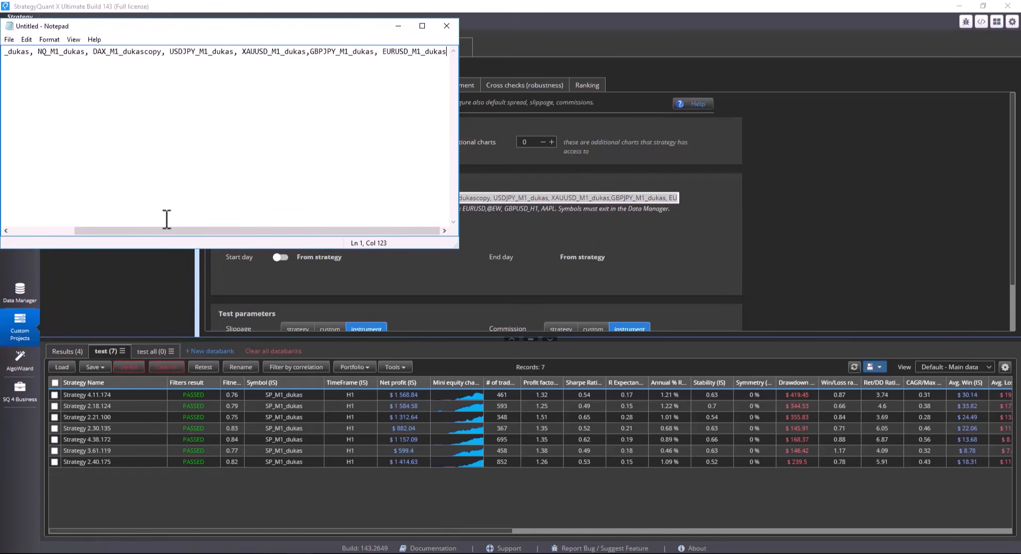
{"action": "left_click_drag", "start_coordinate": [166, 230], "coordinate": [27, 234]}
{"action": "left_click_drag", "start_coordinate": [240, 26], "coordinate": [535, 258]}
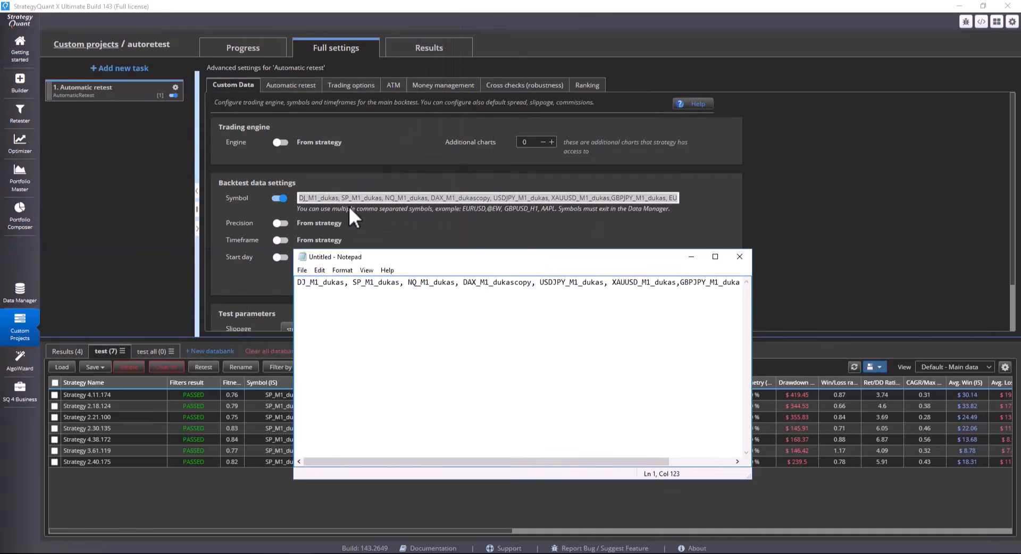
- Append GBPUSD_M1_duka to the end of the Automatic retest task's backtest symbol list in StrategyQuant
{"action": "left_click", "coordinate": [357, 213]}
{"action": "key", "text": "ctrl+a"}
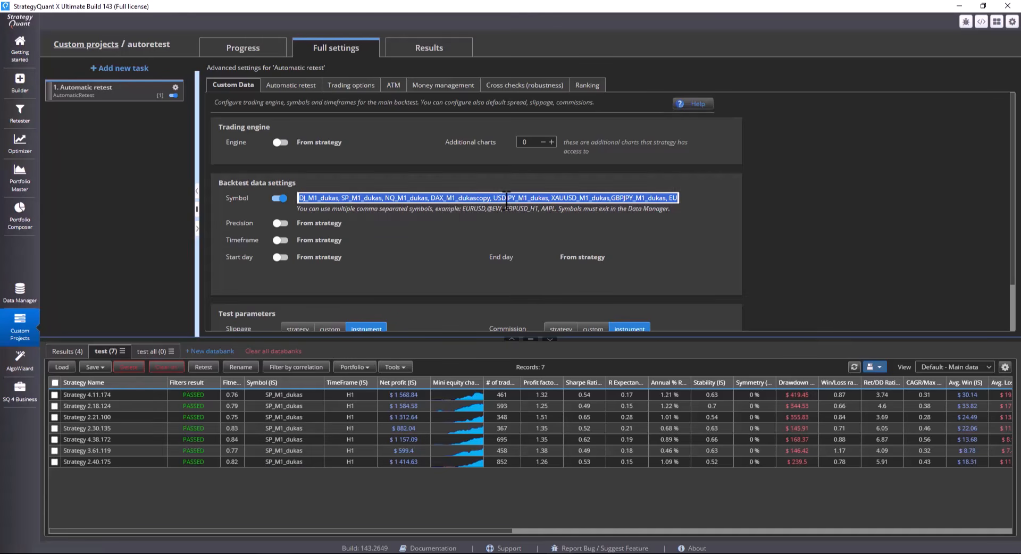
{"action": "left_click_drag", "start_coordinate": [483, 199], "coordinate": [626, 194]}
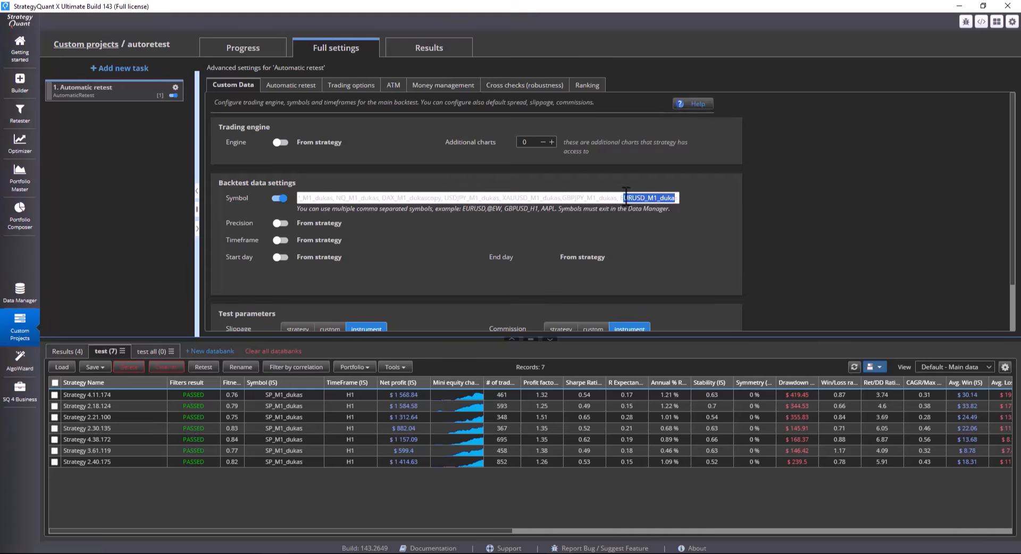
{"action": "key", "text": "shift+Left"}
{"action": "key", "text": "shift+Right"}
{"action": "key", "text": "End"}
{"action": "type", "text": ","}
{"action": "key", "text": "ctrl+v"}
{"action": "key", "text": "BackSpace"}
{"action": "key", "text": "BackSpace"}
{"action": "key", "text": "BackSpace"}
{"action": "key", "text": "BackSpace"}
{"action": "key", "text": "BackSpace"}
{"action": "key", "text": "BackSpace"}
{"action": "type", "text": "M1_duka"}
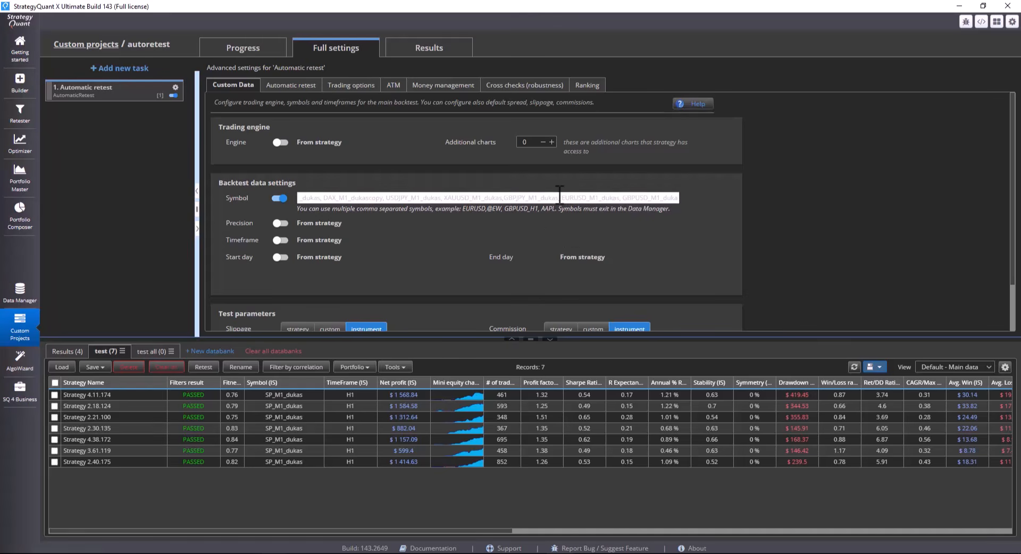
- Check the GBPUSD_M1_dukas symbol's instrument and swap settings in the Data Manager, then review the retest task's test parameters
{"action": "left_click", "coordinate": [19, 293]}
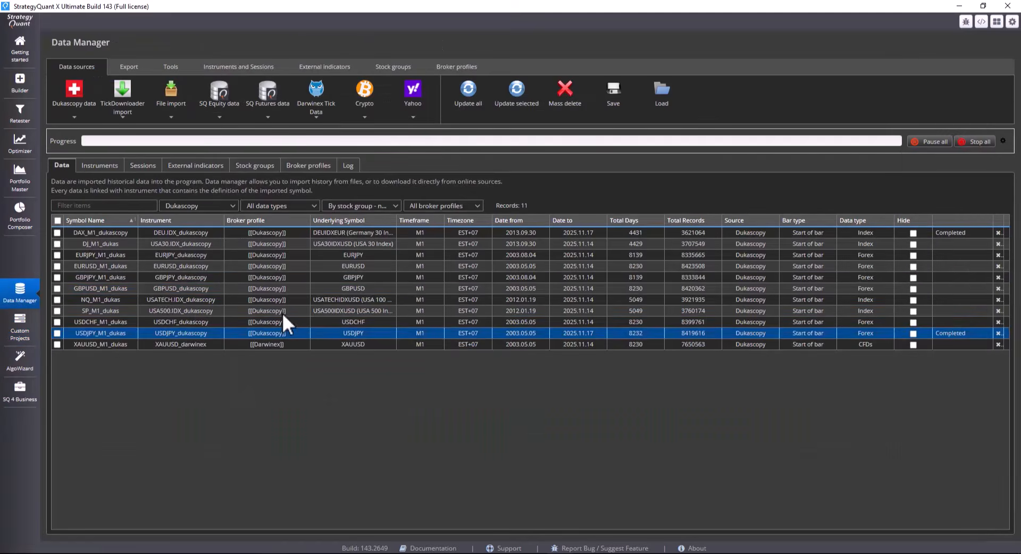
{"action": "double_click", "coordinate": [157, 287]}
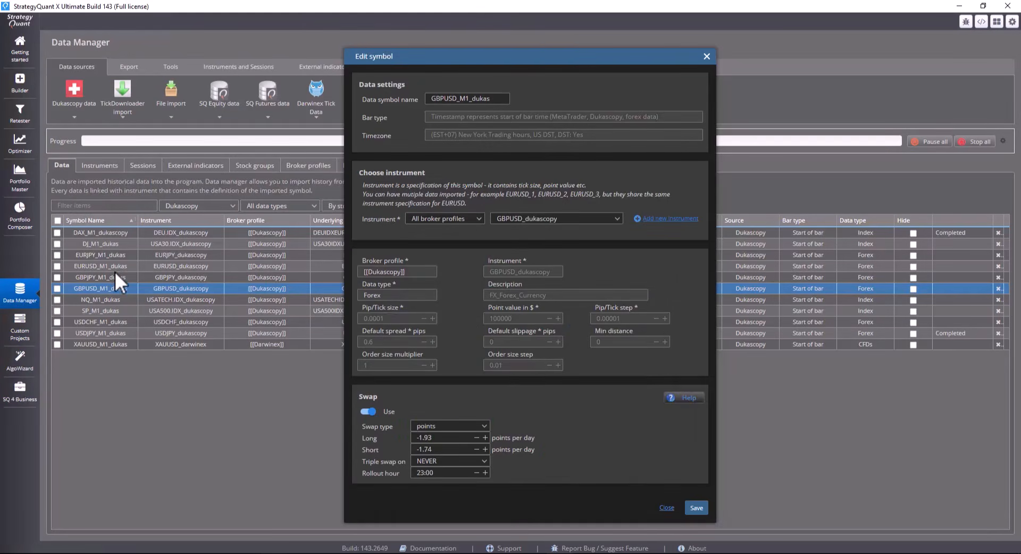
{"action": "left_click", "coordinate": [667, 509]}
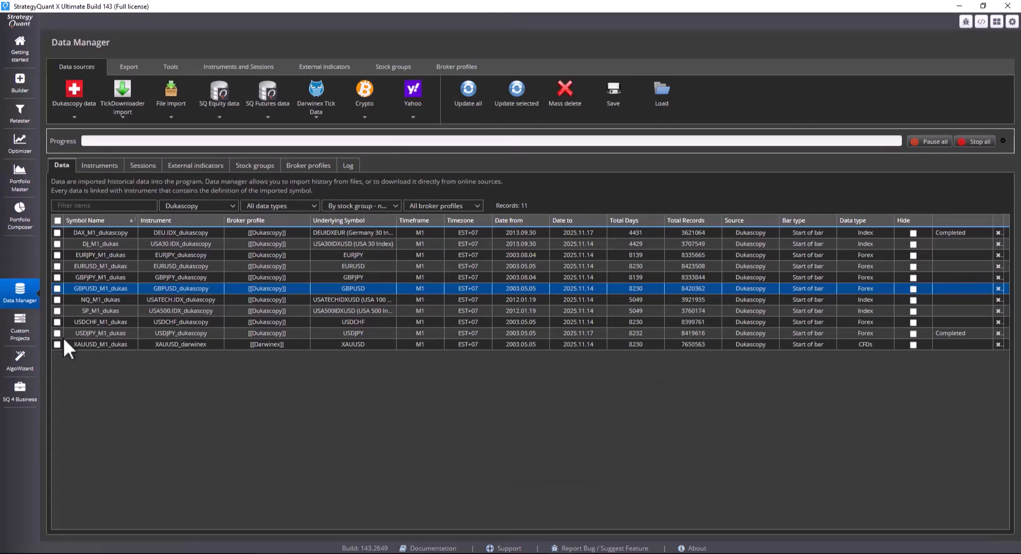
{"action": "left_click", "coordinate": [20, 328]}
{"action": "scroll", "coordinate": [409, 267], "scroll_direction": "down", "scroll_amount": 2}
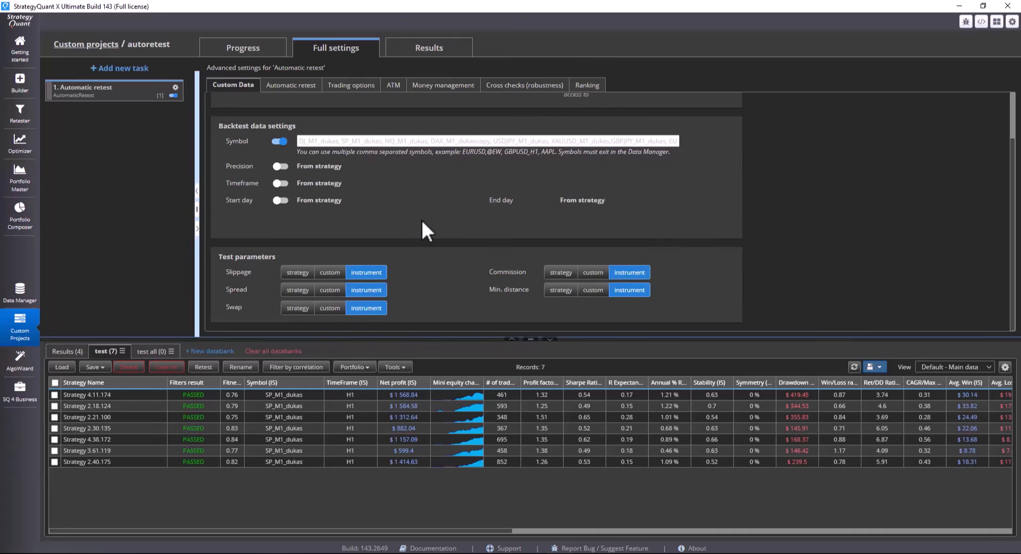
{"action": "scroll", "coordinate": [423, 223], "scroll_direction": "up", "scroll_amount": 2}
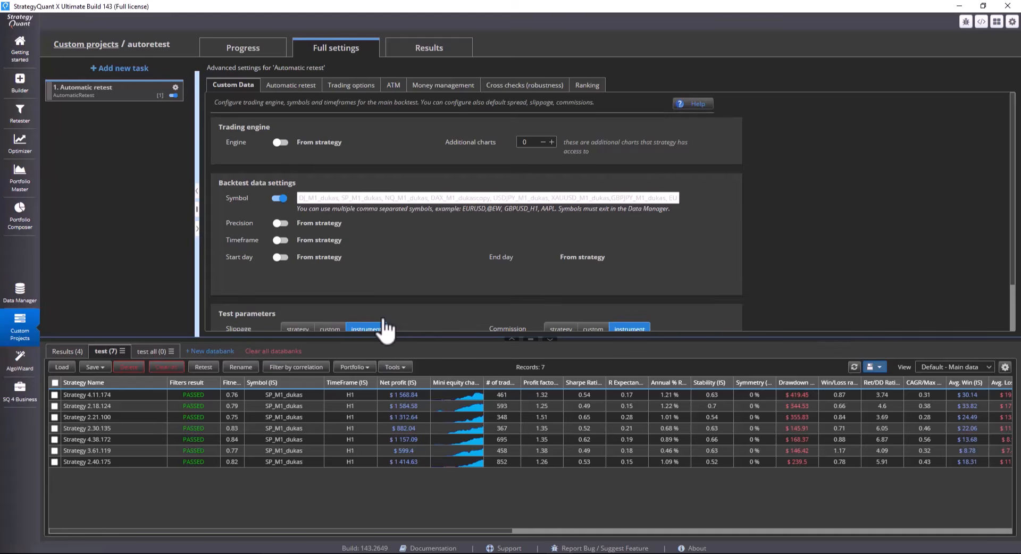
- Try to run the autoretest project with the extended symbol list
{"action": "left_click", "coordinate": [250, 49]}
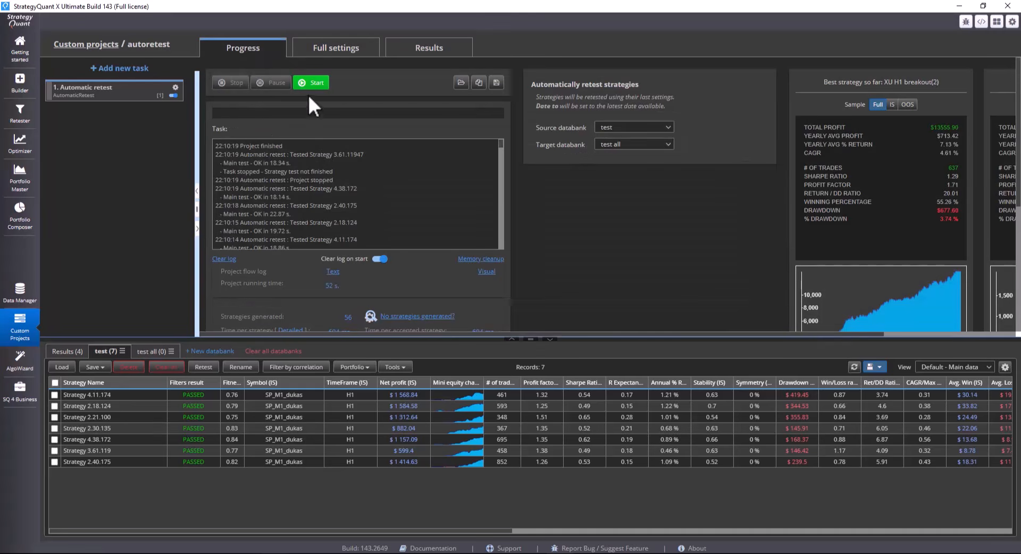
{"action": "left_click", "coordinate": [327, 84]}
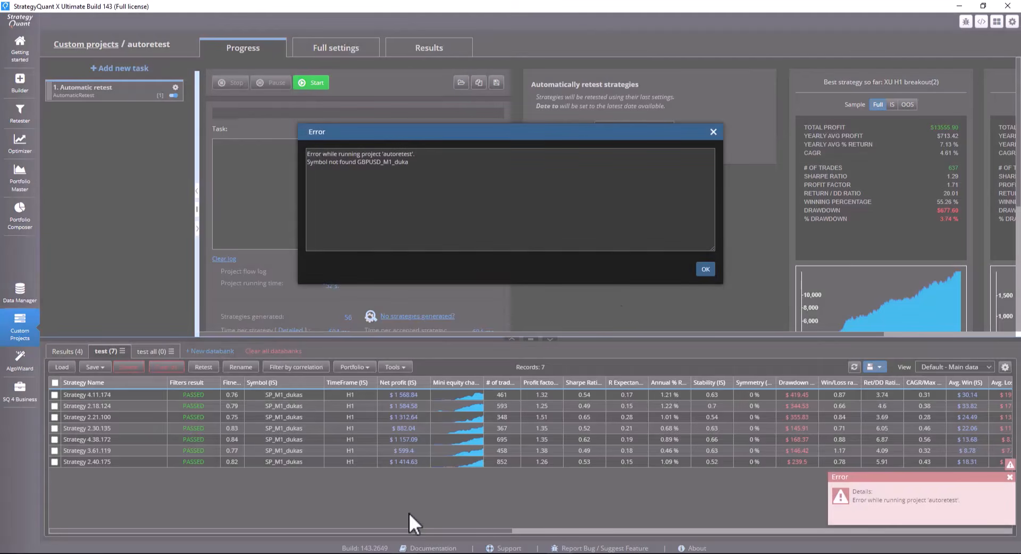
{"action": "left_click", "coordinate": [711, 266]}
- Correct the last backtest symbol to GBPUSD_M1_dukas and return to the project's progress view
{"action": "left_click", "coordinate": [341, 51]}
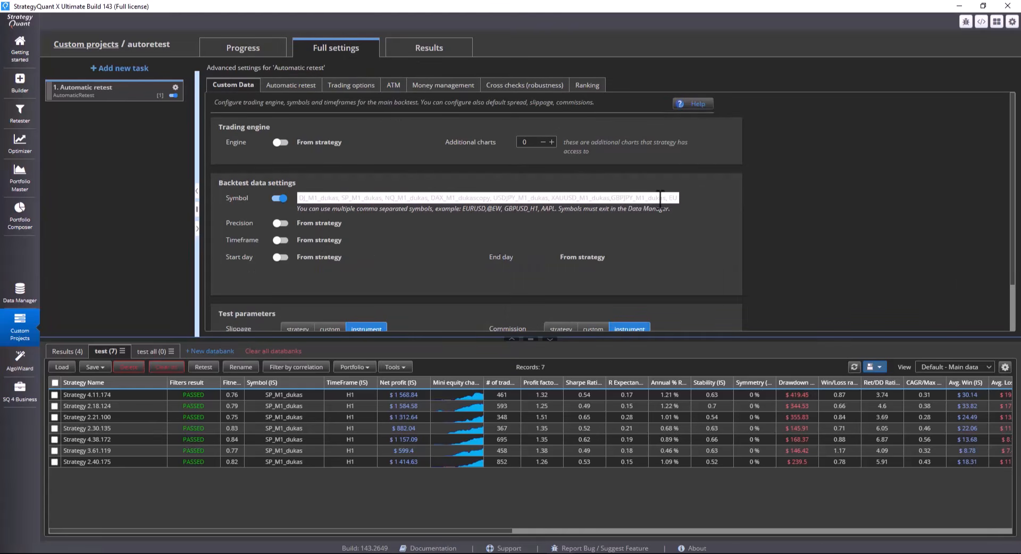
{"action": "left_click", "coordinate": [661, 198]}
{"action": "type", "text": "s, GBPUSD_M1_dukas"}
{"action": "left_click", "coordinate": [643, 210]}
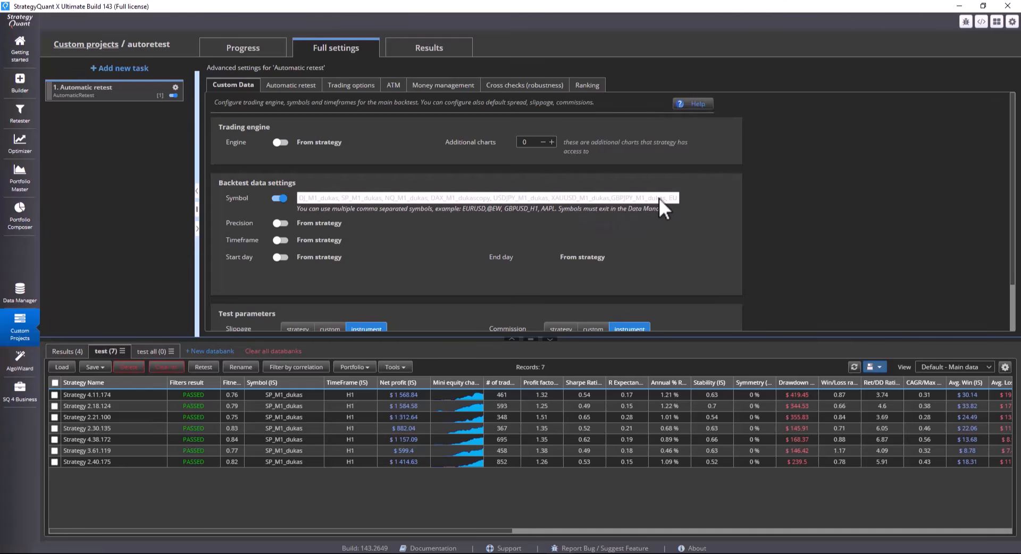
{"action": "left_click", "coordinate": [260, 45]}
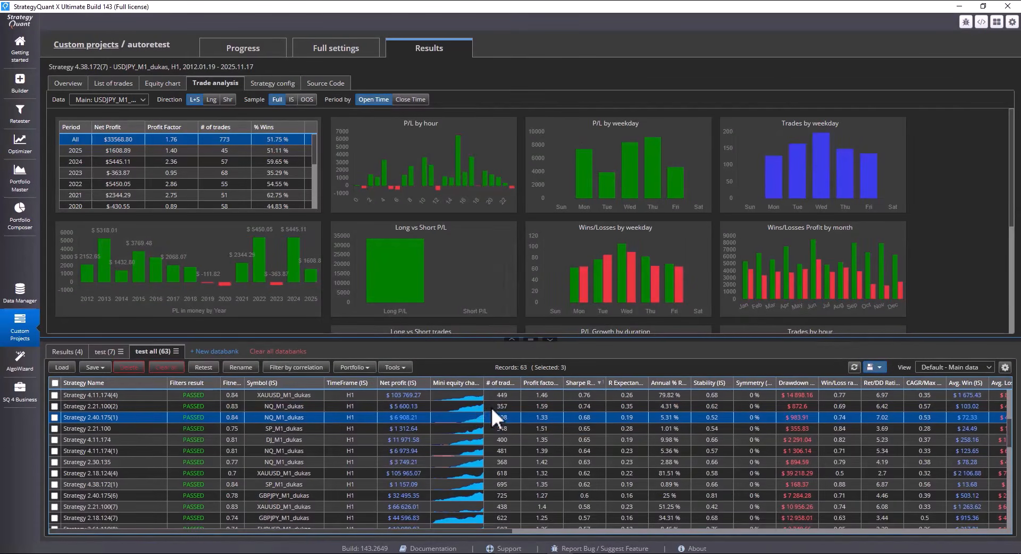
- Sort the test all databank by Sharpe ratio, highest first
{"action": "left_click", "coordinate": [594, 385]}
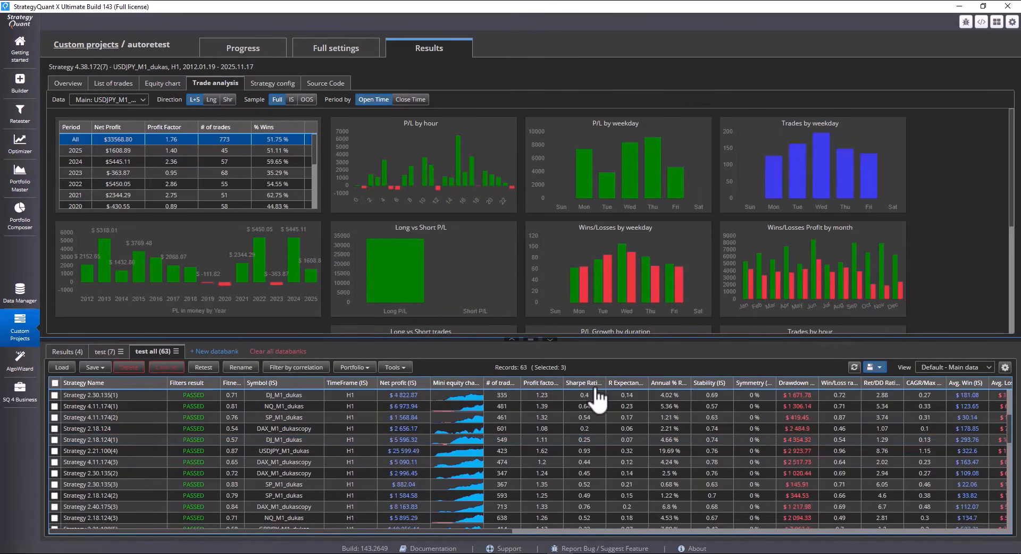
{"action": "left_click", "coordinate": [104, 352]}
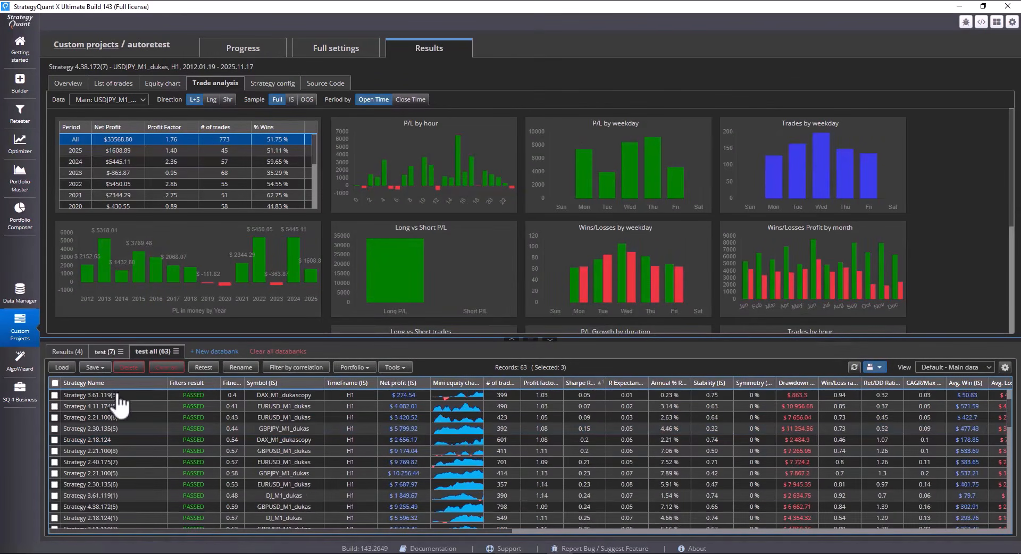
{"action": "left_click", "coordinate": [154, 352]}
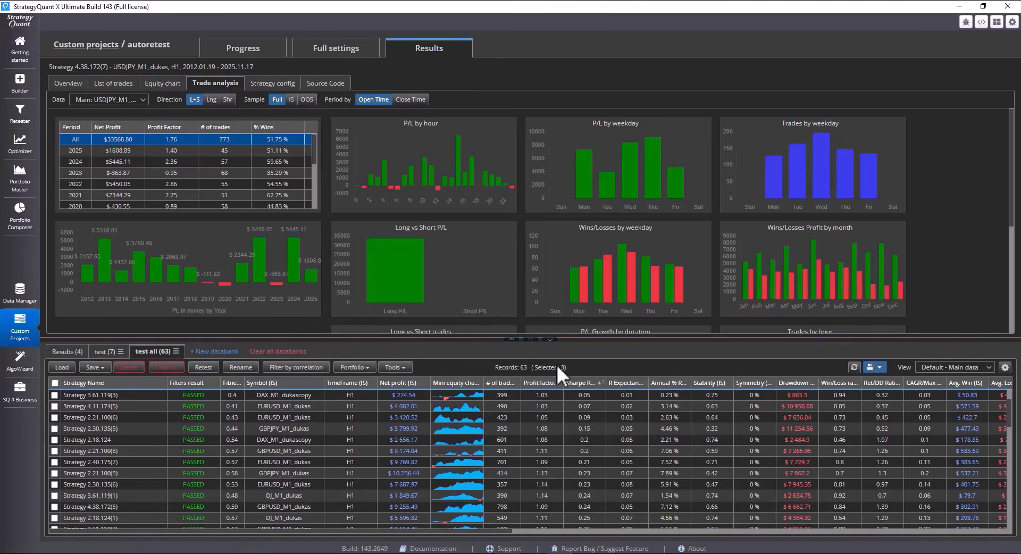
{"action": "left_click", "coordinate": [575, 383]}
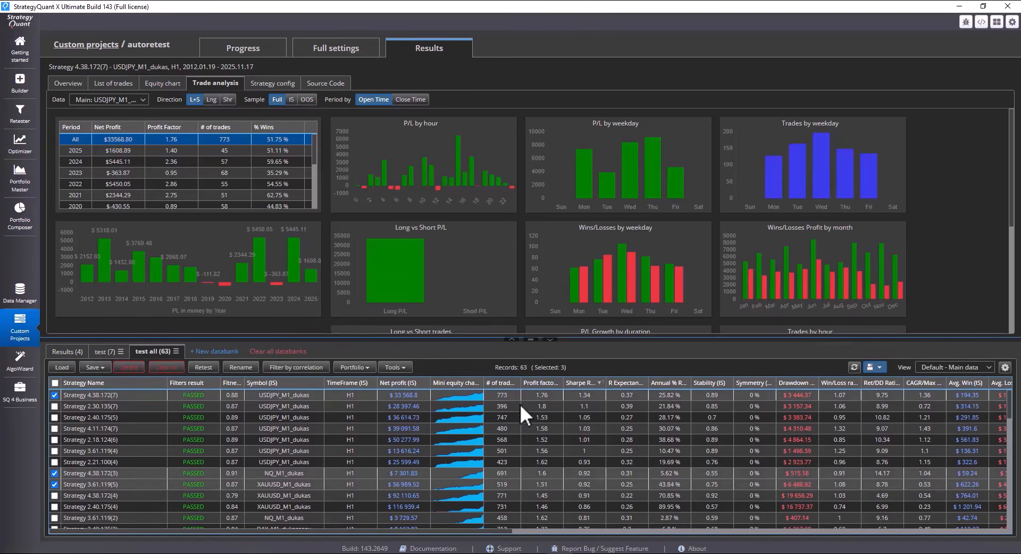
{"action": "left_click", "coordinate": [591, 395]}
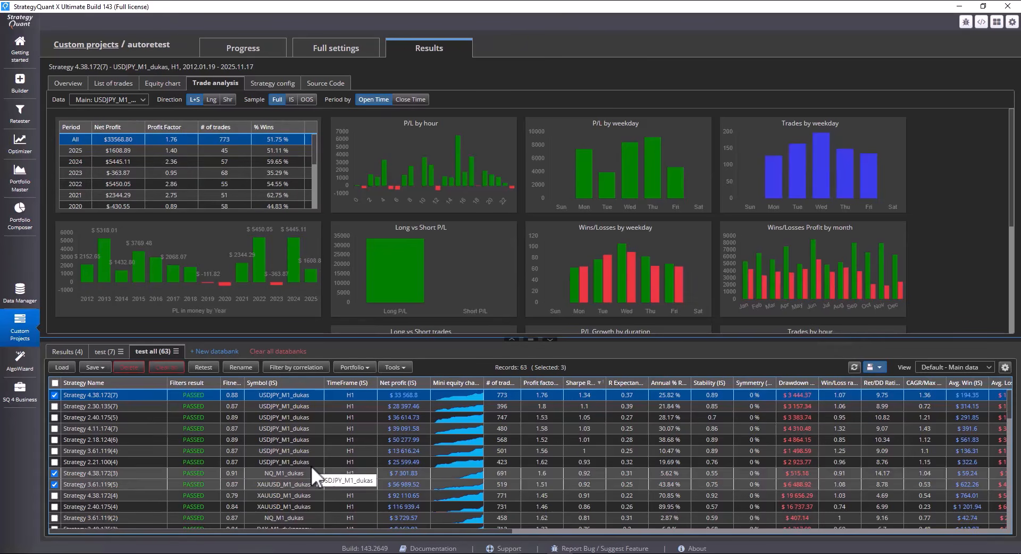
- Compare the equity charts of USDJPY strategies 4.38.172(7), 2.18.124(6) and 3.61.119(4)
{"action": "left_click", "coordinate": [164, 83]}
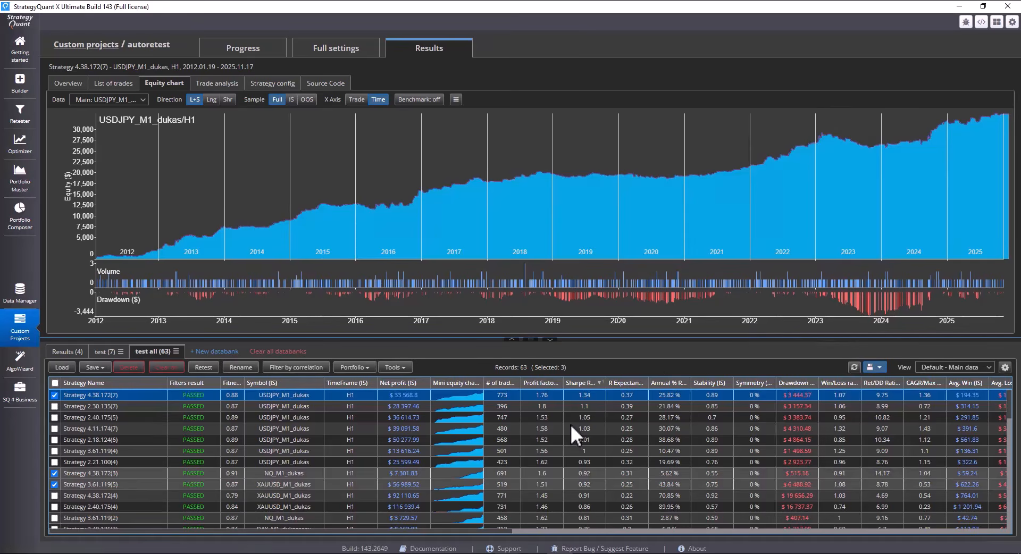
{"action": "left_click", "coordinate": [570, 405]}
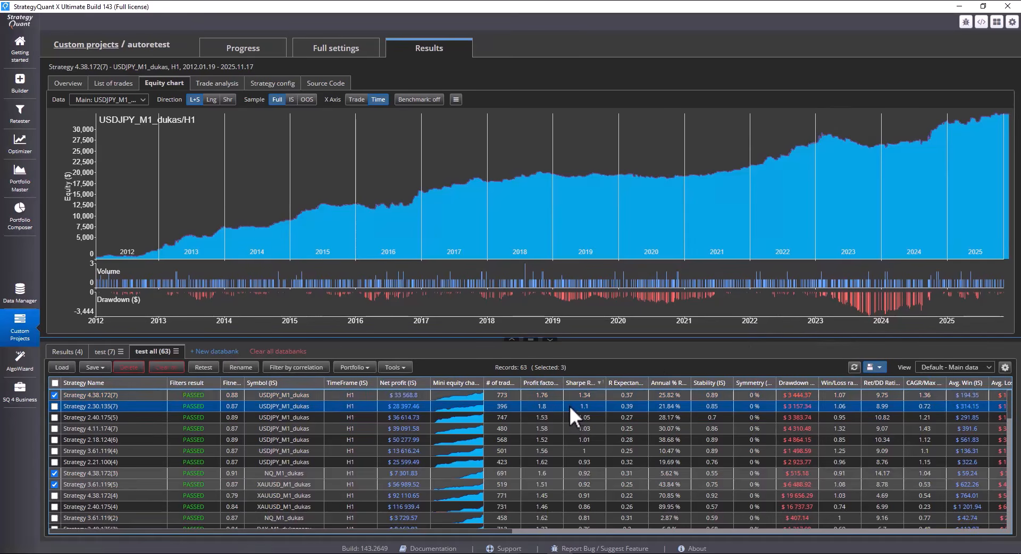
{"action": "left_click", "coordinate": [535, 439]}
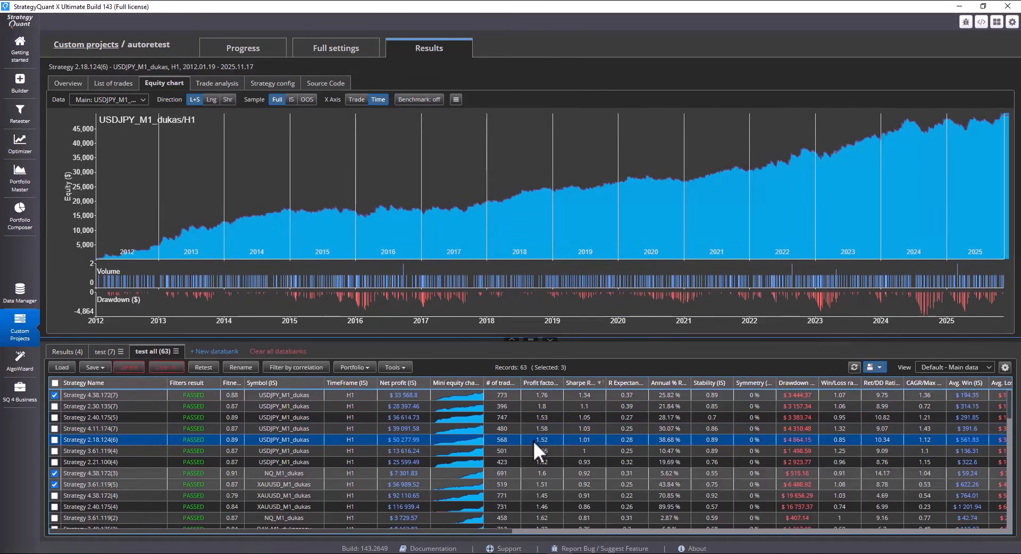
{"action": "left_click", "coordinate": [524, 450]}
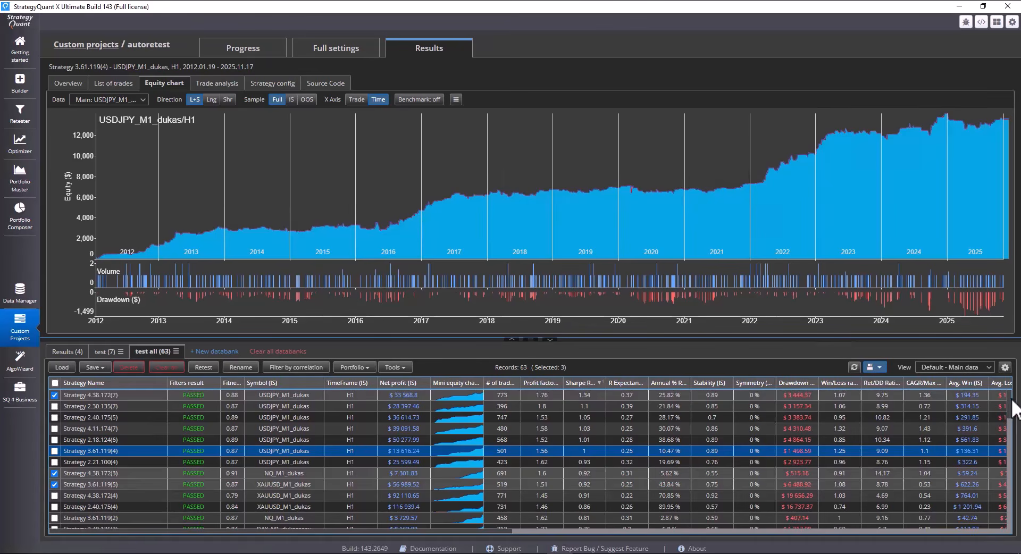
- Examine the retest results down to the lowest Sharpe ratios, then display the equity chart of Strategy 4.38.172(7)
{"action": "left_click_drag", "start_coordinate": [1013, 403], "coordinate": [996, 532]}
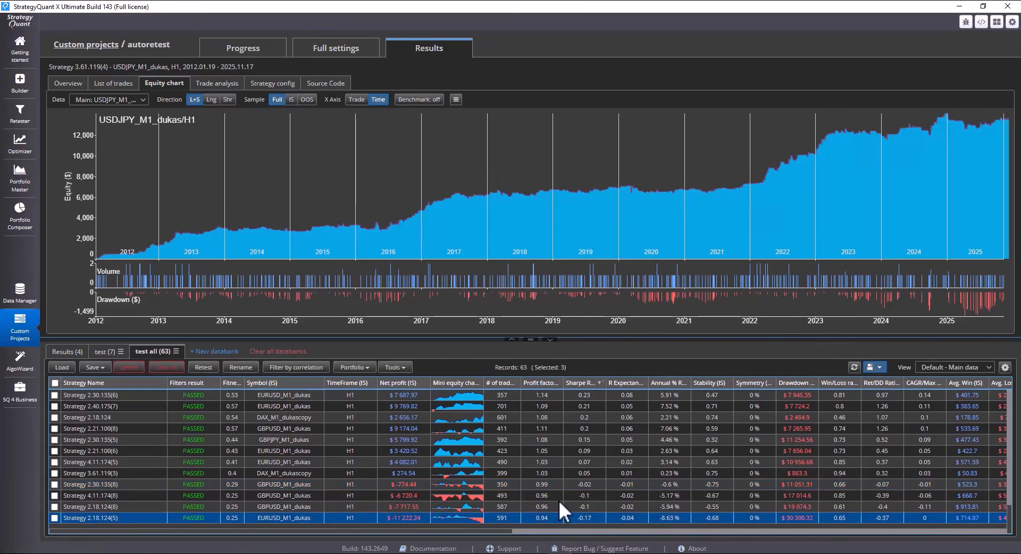
{"action": "left_click_drag", "start_coordinate": [1005, 515], "coordinate": [1007, 380]}
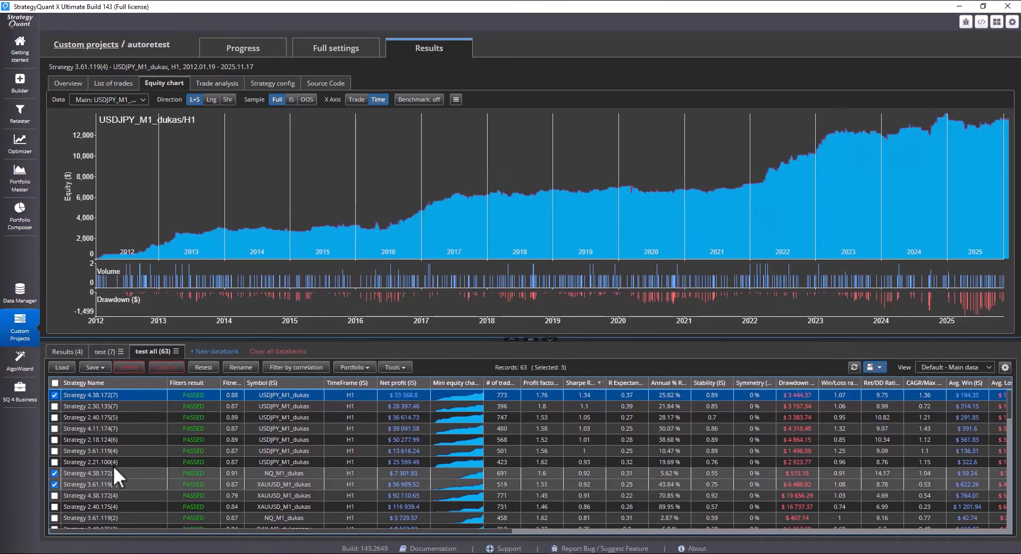
{"action": "left_click", "coordinate": [165, 472]}
{"action": "left_click", "coordinate": [117, 395]}
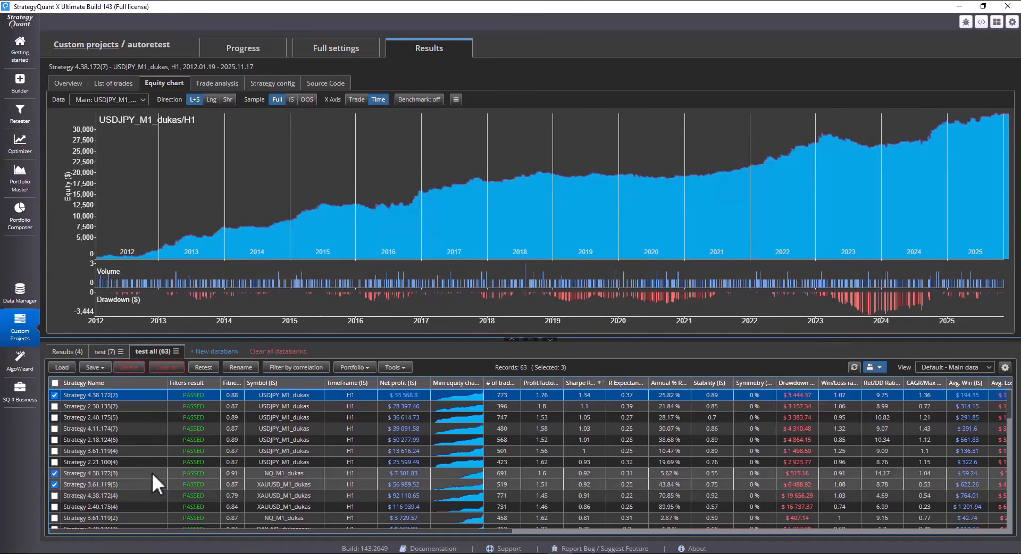
- Compare the equity charts of Strategy 4.38.172(3) on NQ and Strategy 3.61.119(5) on XAUUSD
{"action": "left_click", "coordinate": [152, 473]}
{"action": "scroll", "coordinate": [144, 473], "scroll_direction": "down", "scroll_amount": 1}
{"action": "left_click", "coordinate": [140, 462]}
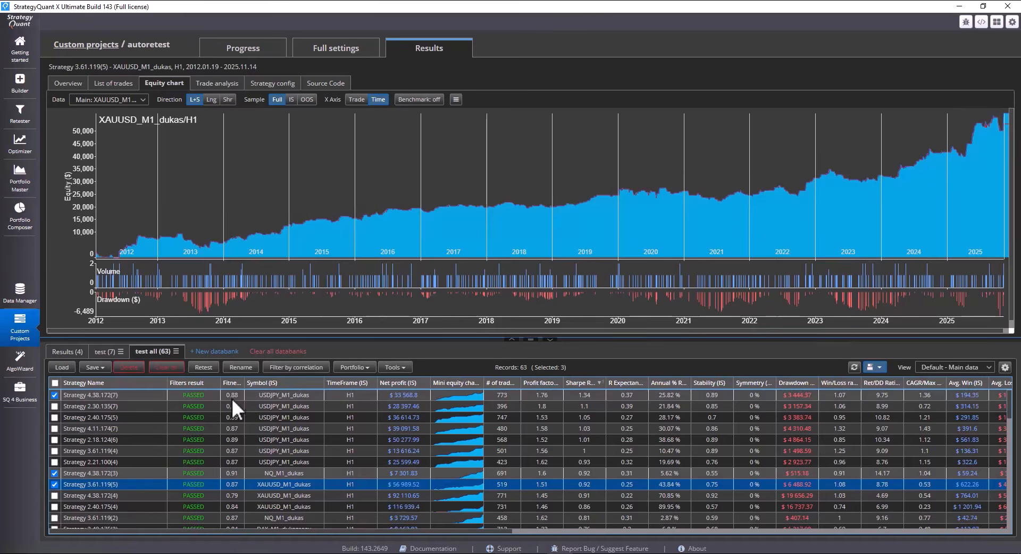
- Merge strategies 4.38.172(7) on USDJPY, 4.38.172(3) on NQ, 3.61.119(5) on XAUUSD and 2.40.175(3) on DAX into one portfolio
{"action": "left_click", "coordinate": [367, 373]}
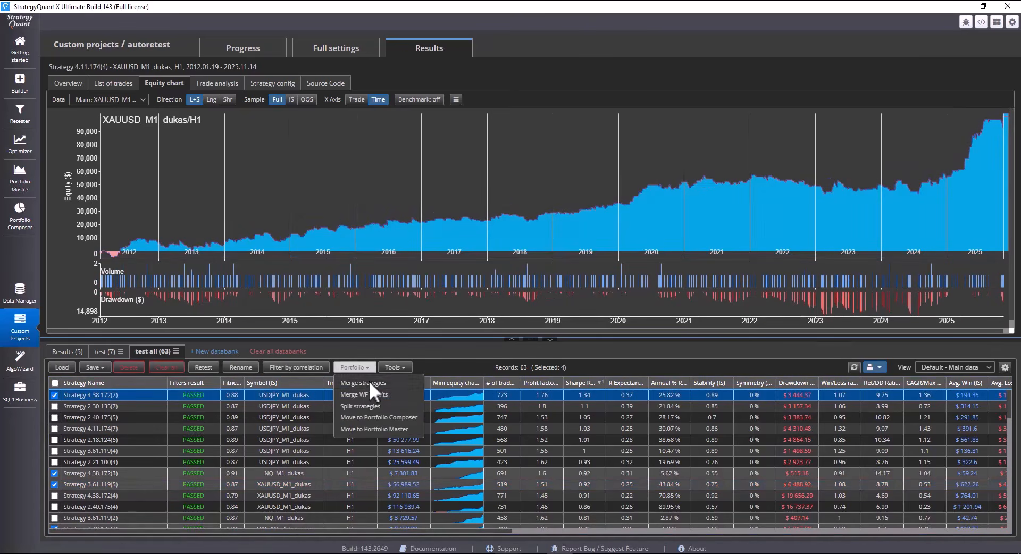
{"action": "left_click", "coordinate": [370, 391]}
{"action": "left_click", "coordinate": [652, 446]}
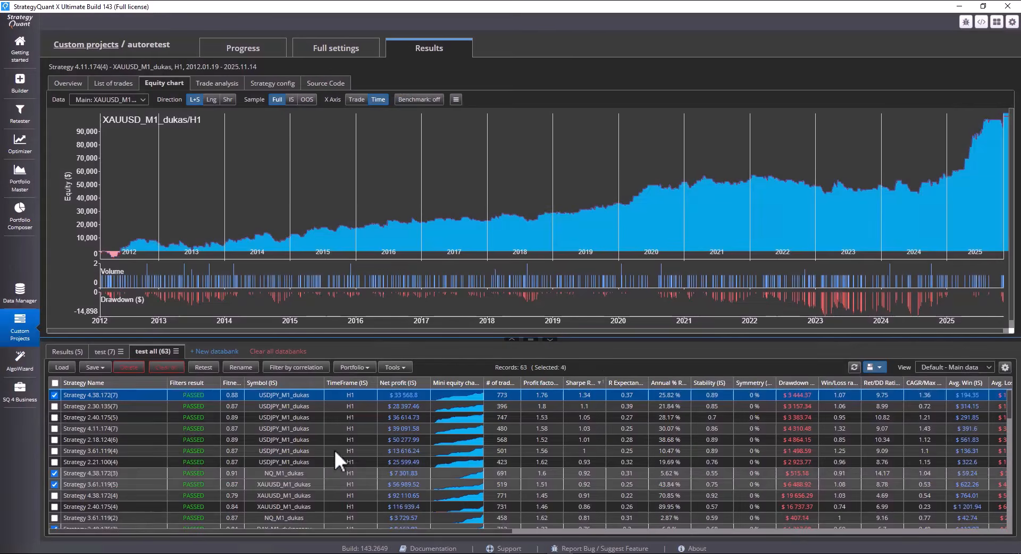
- Display the merged portfolio's equity chart with the Portfolio data option, overlaying the equity curves of its component strategies
{"action": "left_click", "coordinate": [209, 406]}
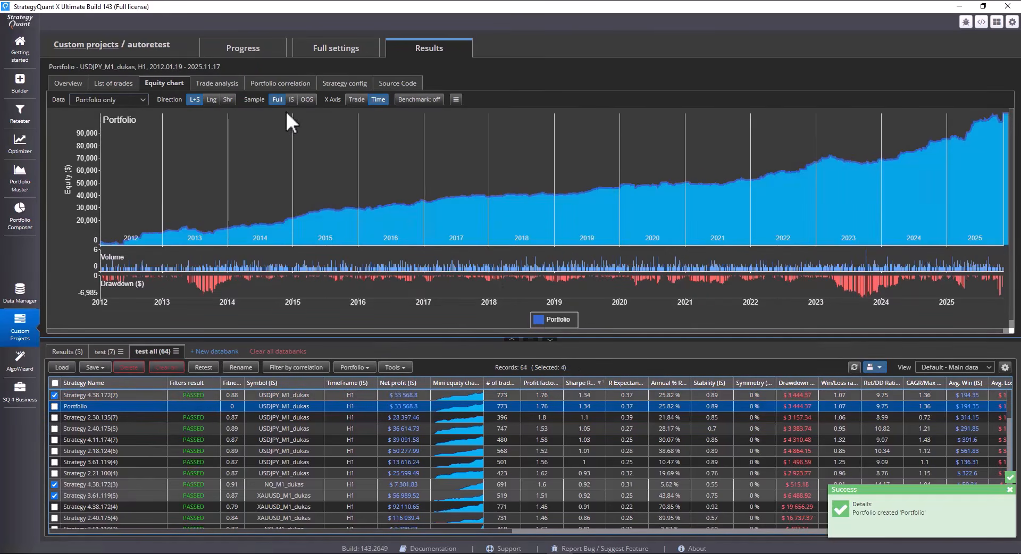
{"action": "left_click", "coordinate": [109, 100]}
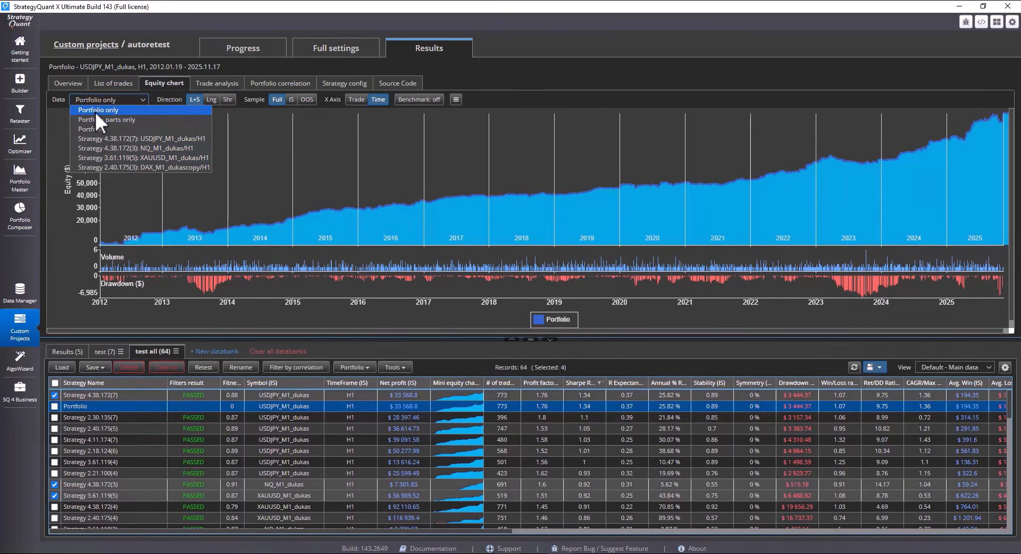
{"action": "left_click", "coordinate": [93, 128]}
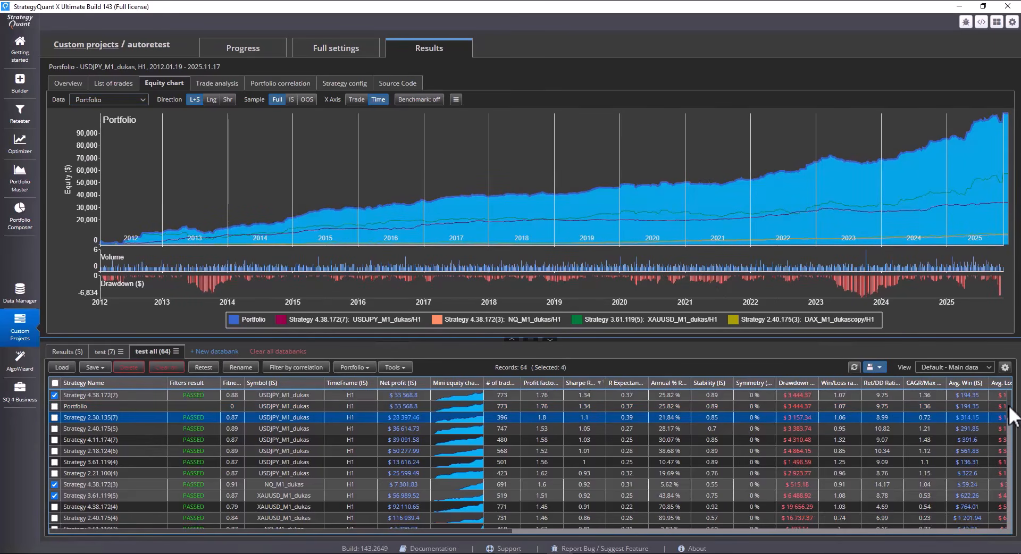
{"action": "mouse_move", "coordinate": [1011, 405]}
{"action": "left_mouse_down"}
{"action": "mouse_move", "coordinate": [1020, 524]}
{"action": "mouse_move", "coordinate": [1014, 394]}
{"action": "left_mouse_up"}
{"action": "left_click", "coordinate": [522, 470]}
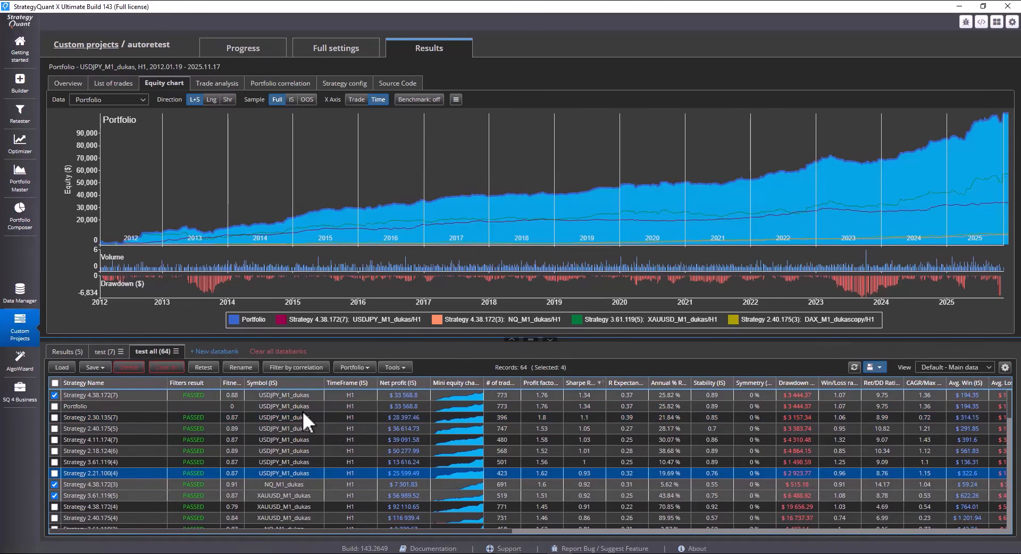